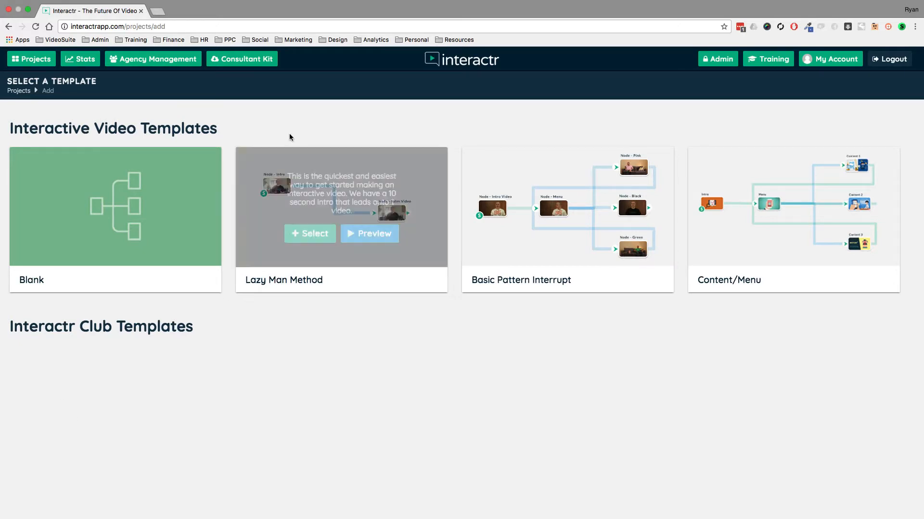
# Create a new project from the Basic Pattern Interrupt template named "Demo test".
pyautogui.moveTo(115, 215)
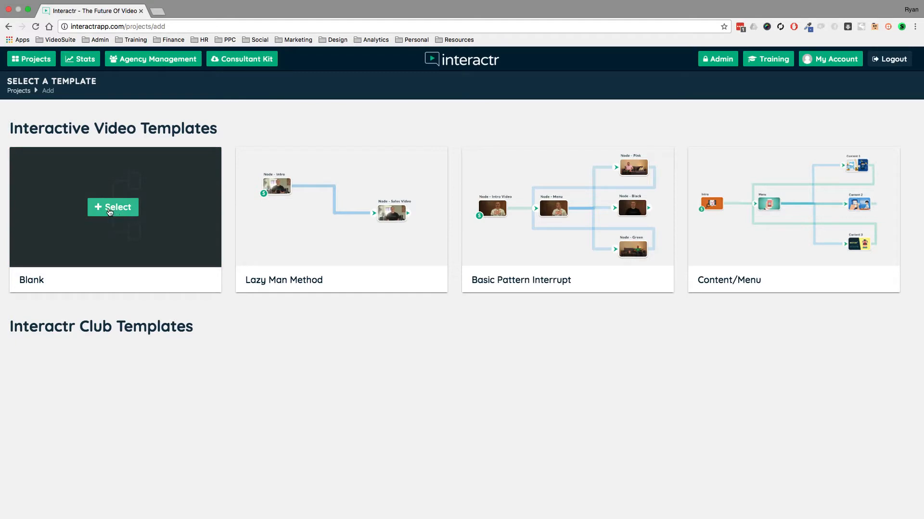
pyautogui.moveTo(557, 212)
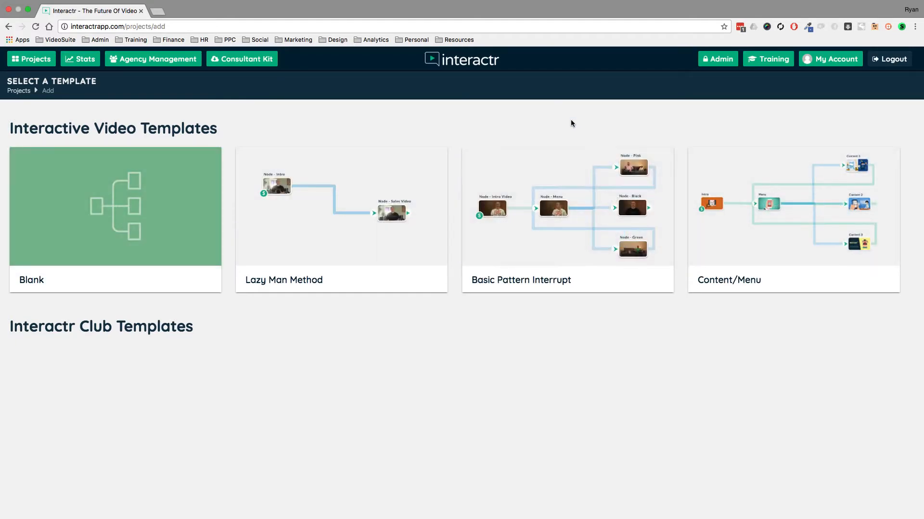
pyautogui.moveTo(543, 248)
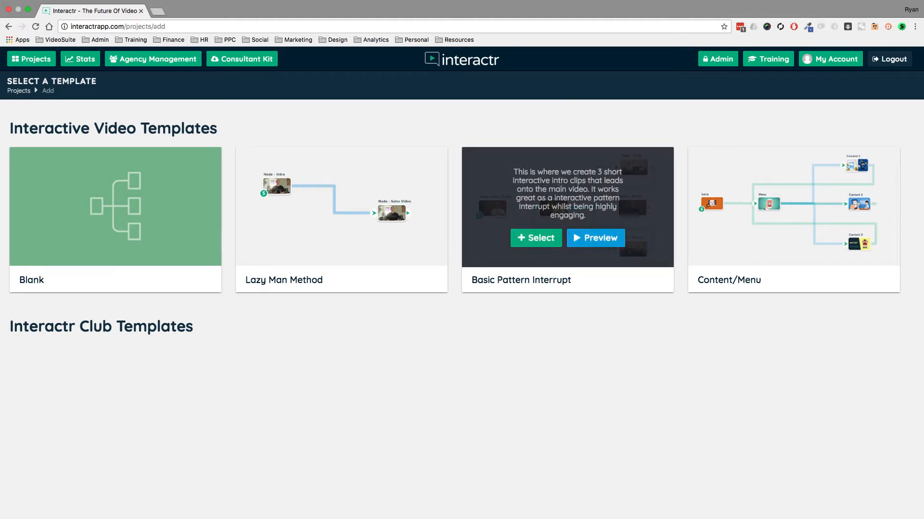
pyautogui.click(536, 241)
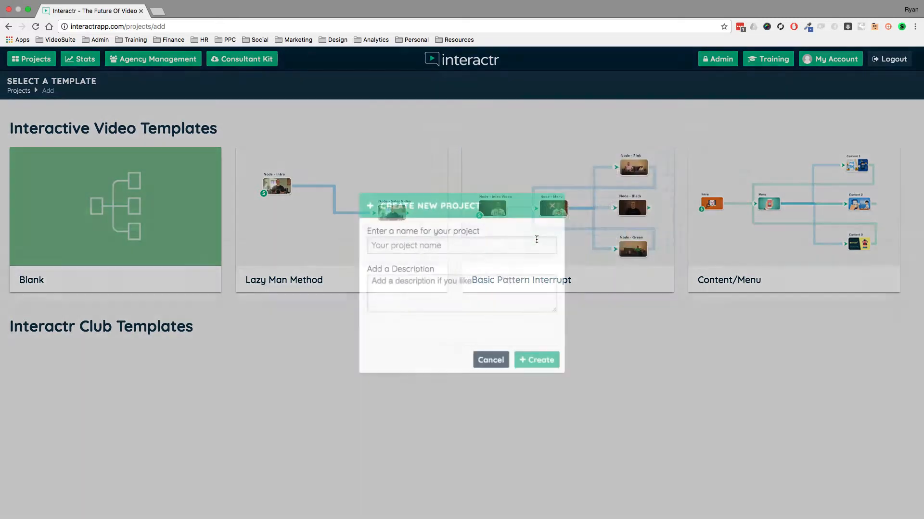
pyautogui.click(514, 247)
pyautogui.write('Demo test')
pyautogui.click(550, 355)
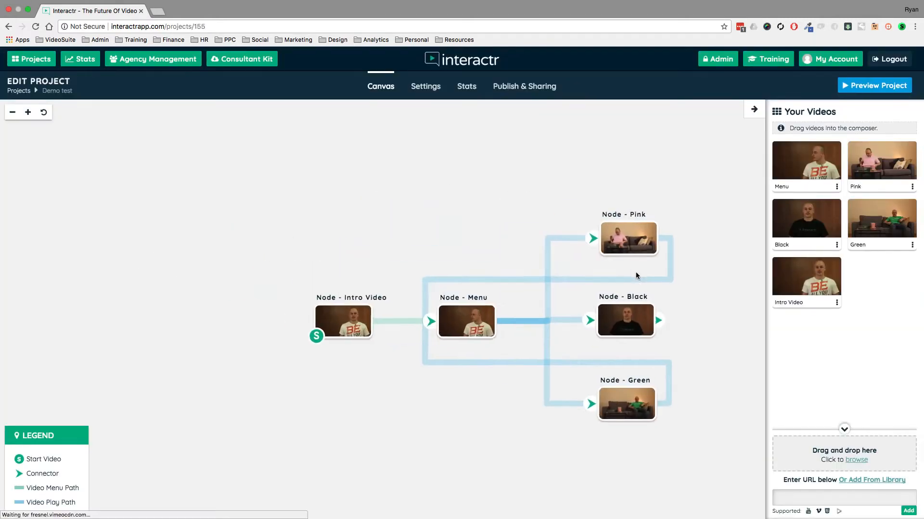
# Examine the template's node layout, selecting the Pink, Green, Menu and Intro Video nodes in turn.
pyautogui.moveTo(712, 289); pyautogui.dragTo(599, 246)
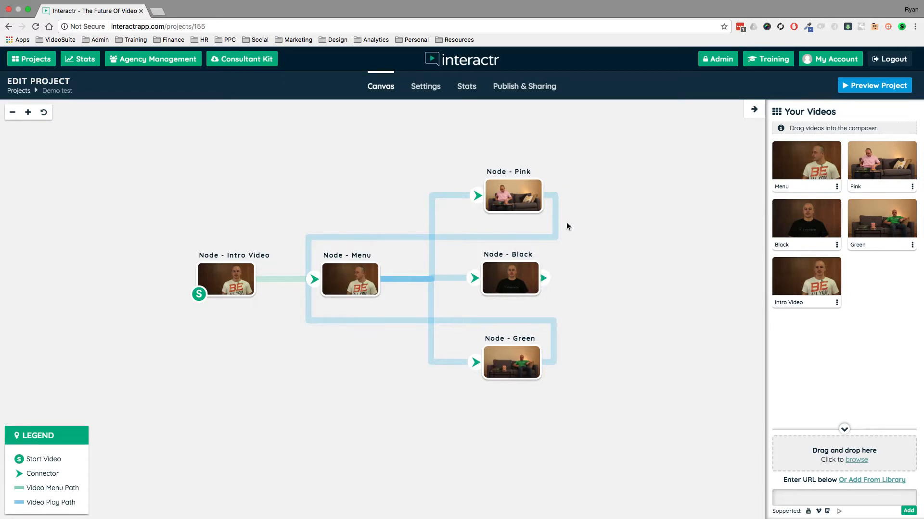
pyautogui.click(524, 191)
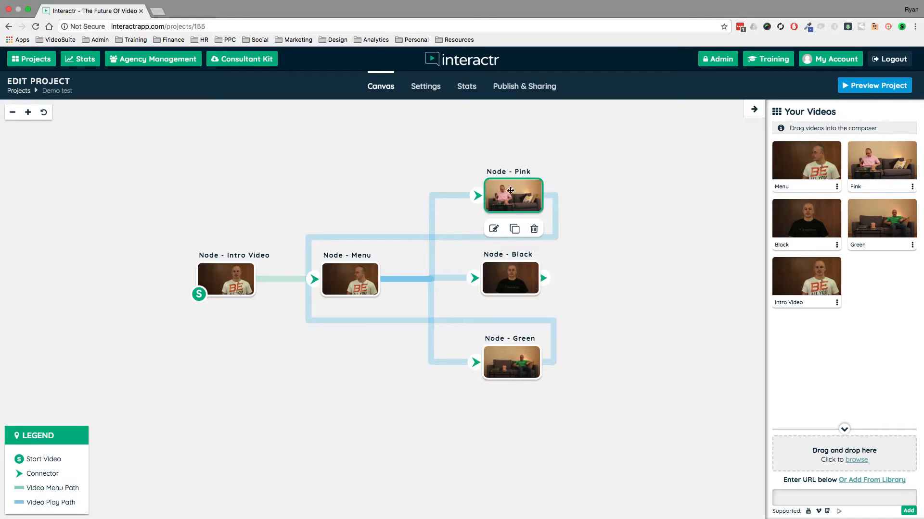
pyautogui.click(508, 286)
pyautogui.click(510, 366)
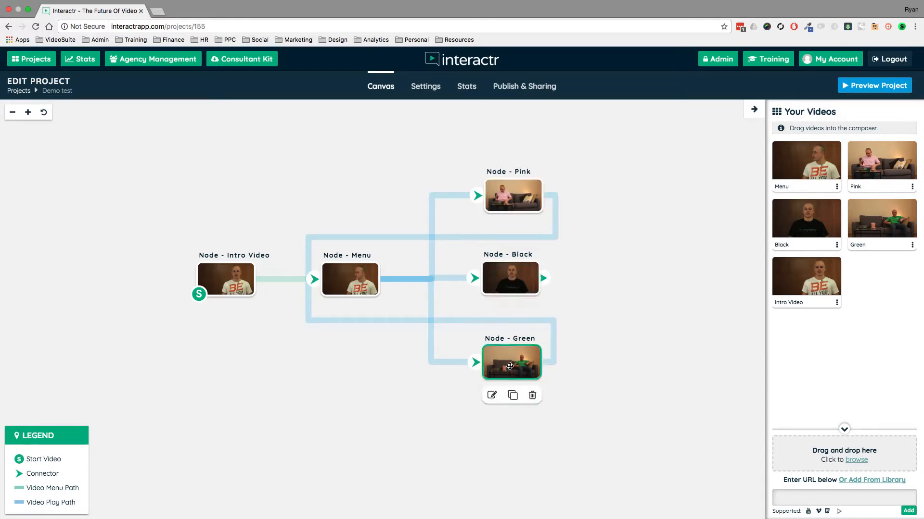
pyautogui.click(356, 281)
pyautogui.click(236, 272)
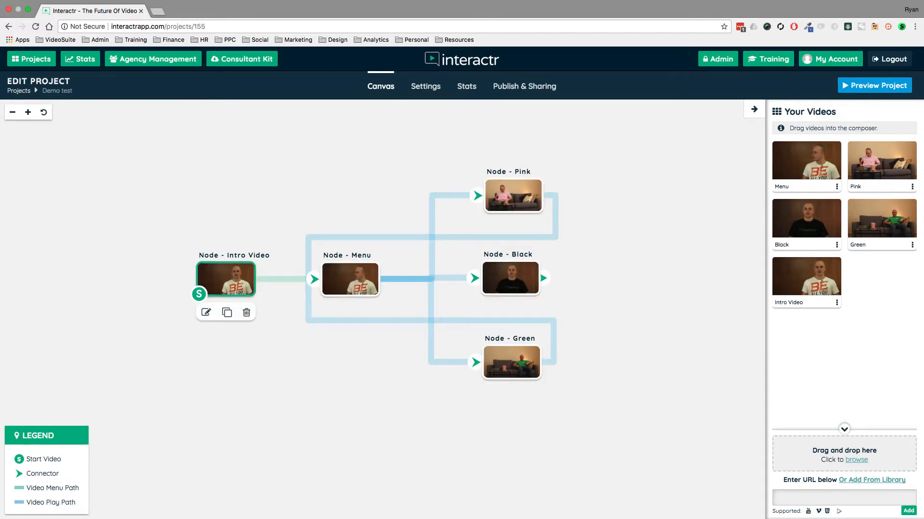
# Inspect the Intro Video's settings and its replace-video upload dialog without making changes.
pyautogui.click(836, 304)
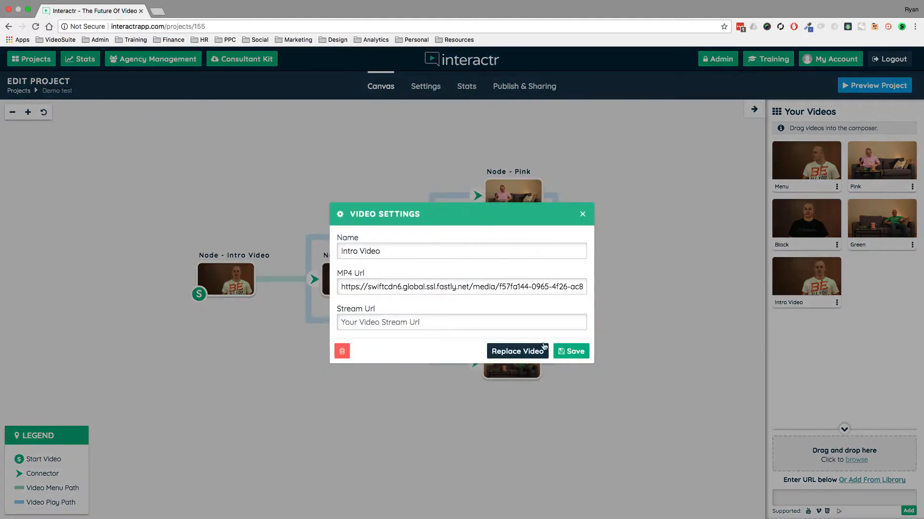
pyautogui.click(540, 351)
pyautogui.click(390, 309)
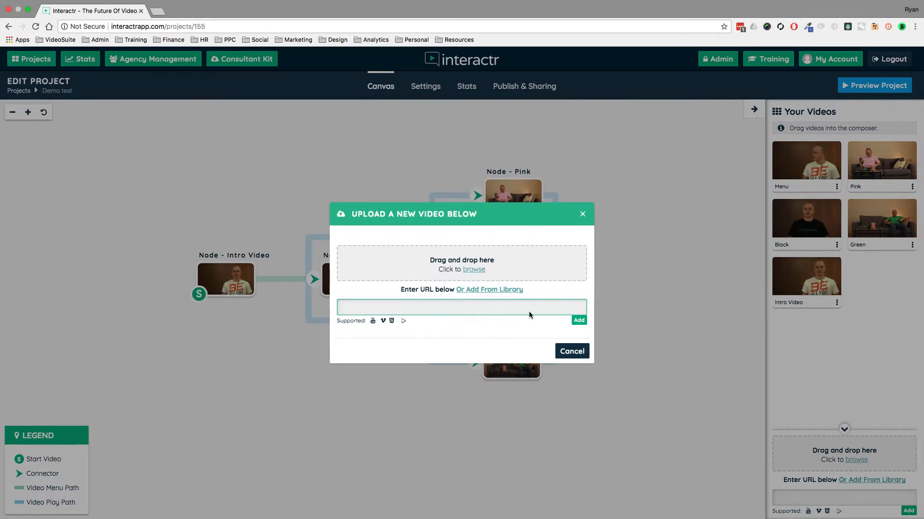
pyautogui.click(569, 352)
pyautogui.click(582, 215)
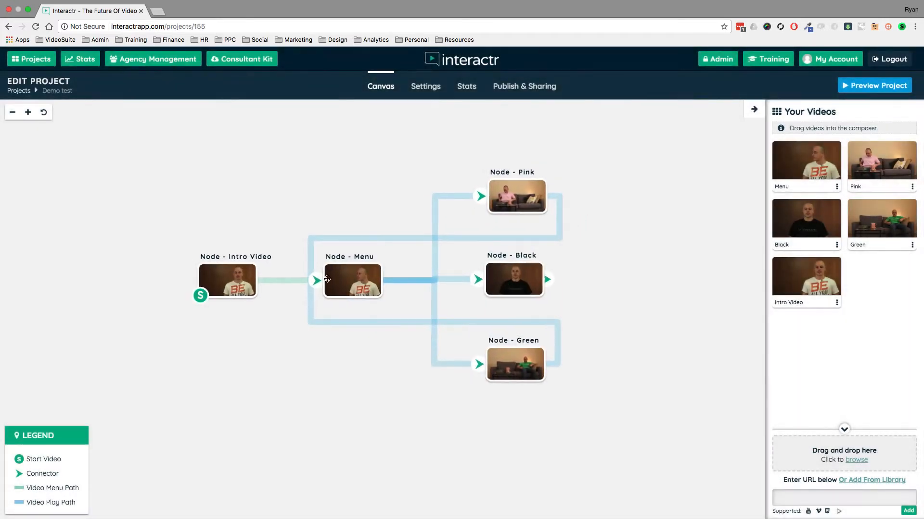
# Return to the projects list and open the FE VSL interactr project.
pyautogui.moveTo(330, 176); pyautogui.dragTo(321, 178)
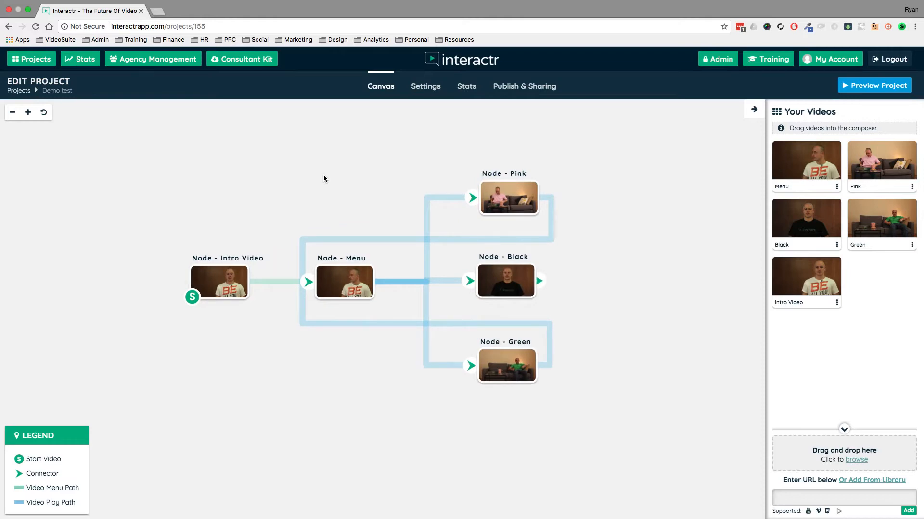
pyautogui.click(45, 64)
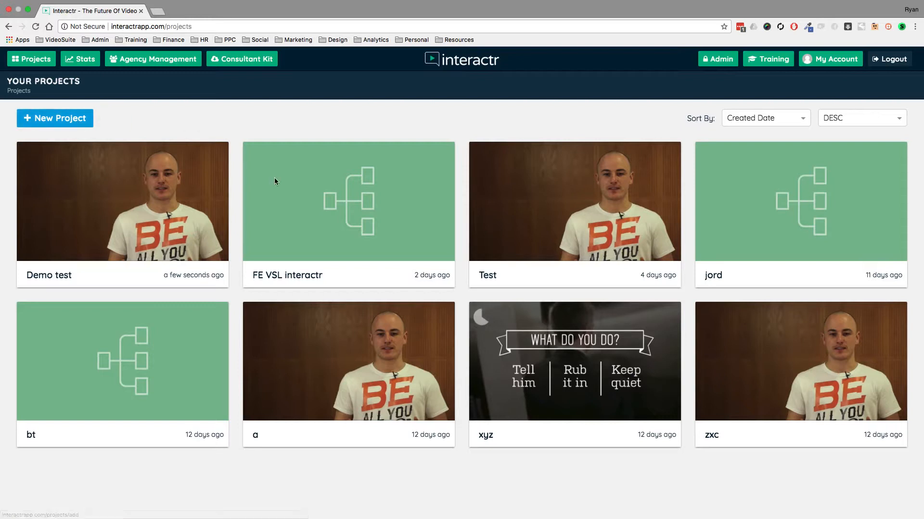
pyautogui.moveTo(351, 217)
pyautogui.click(318, 201)
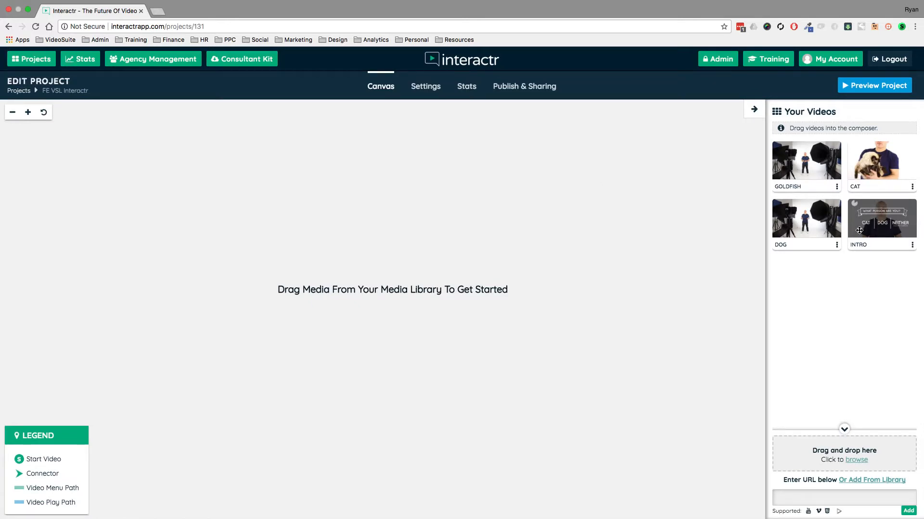
# Open YouTube in a new tab and start the 15ft Great White Shark video, pausing it.
pyautogui.click(158, 11)
pyautogui.write('youtube.com')
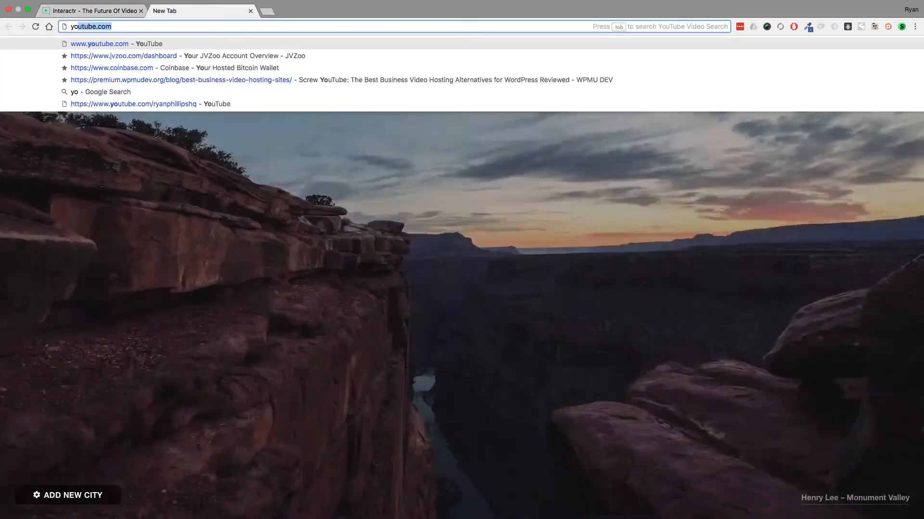
pyautogui.press('Return')
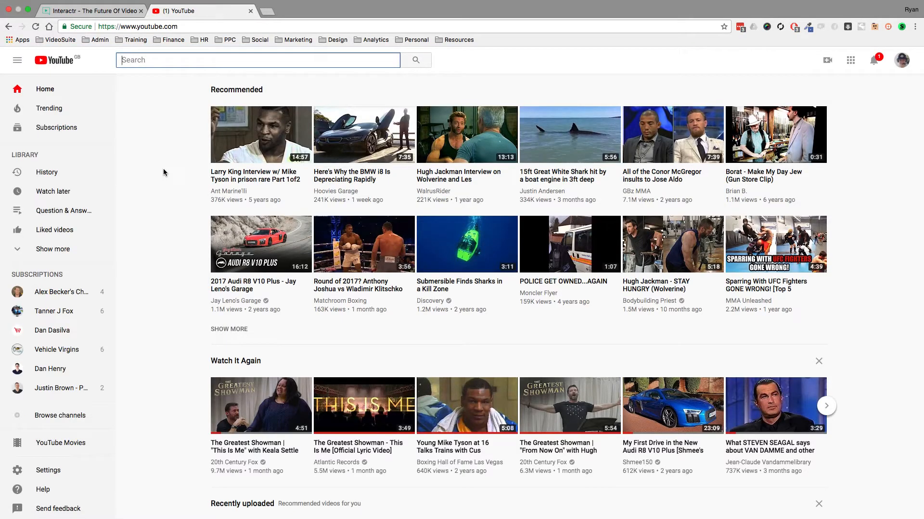
pyautogui.click(570, 135)
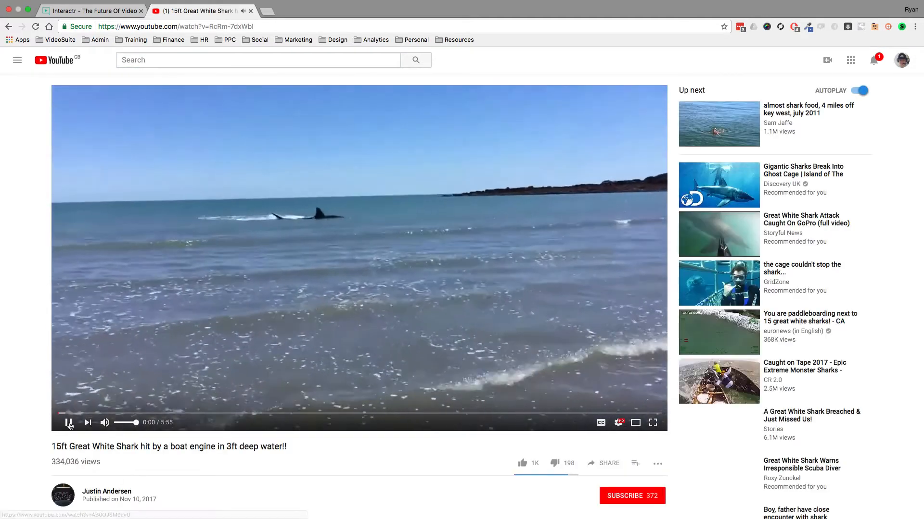
pyautogui.click(69, 422)
# Copy the shark video's URL from the address bar and close the YouTube tab.
pyautogui.click(248, 26)
pyautogui.rightClick(247, 27)
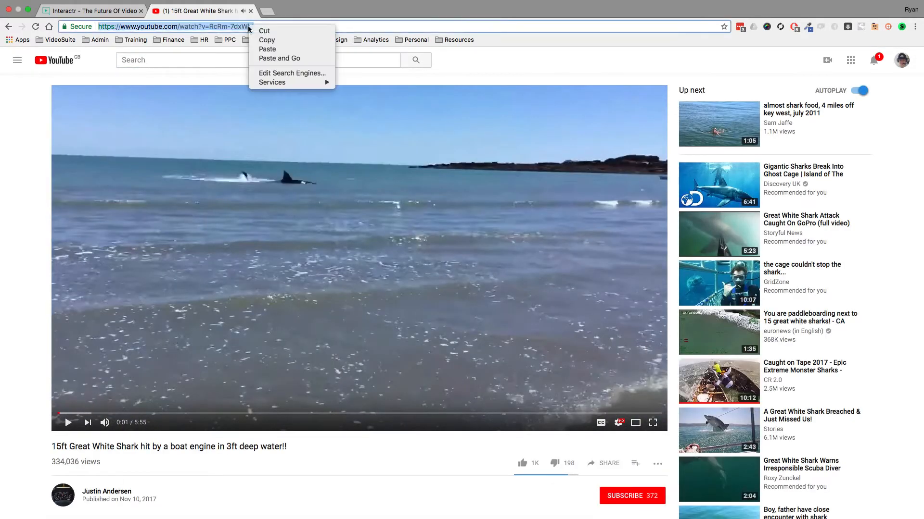
pyautogui.click(264, 40)
pyautogui.click(250, 10)
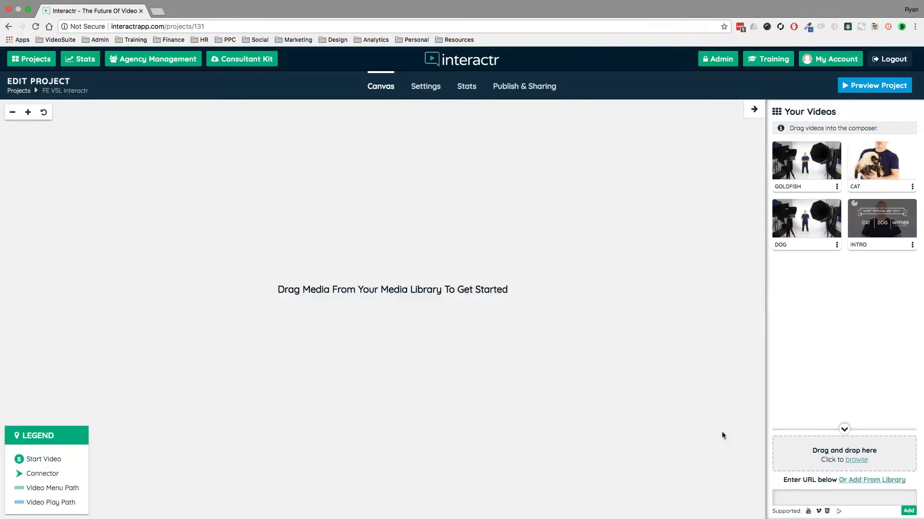
# Paste the copied YouTube URL into the media URL field and add it to the video library.
pyautogui.rightClick(809, 500)
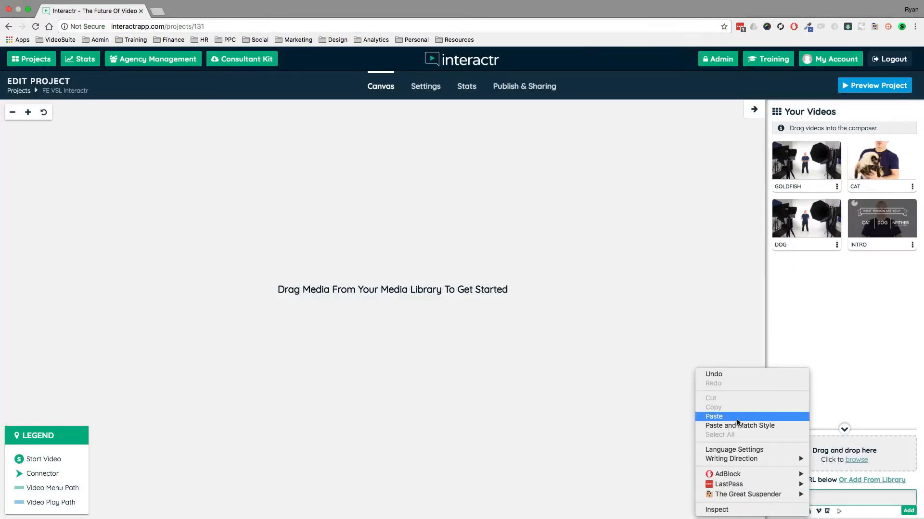
pyautogui.click(738, 417)
pyautogui.click(909, 510)
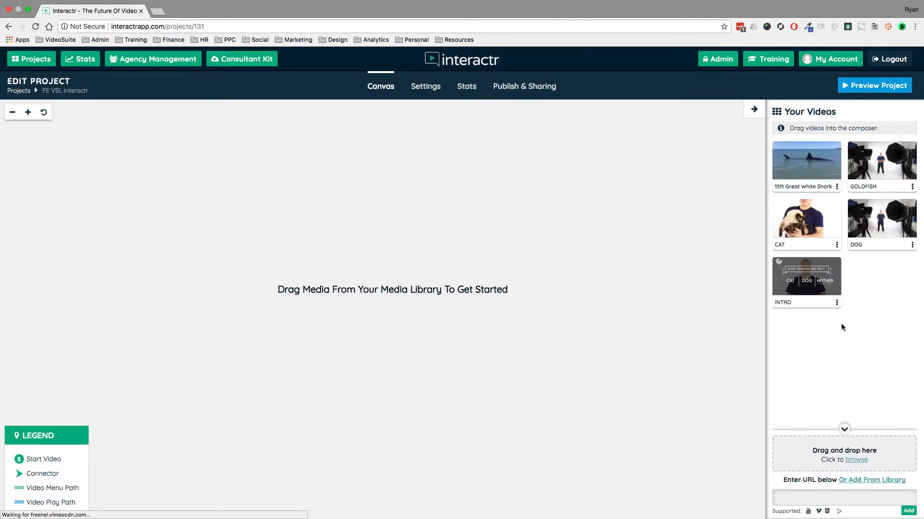
# Place the 15ft Great White Shark video on the canvas as a node and delete that node.
pyautogui.moveTo(804, 167); pyautogui.dragTo(278, 239)
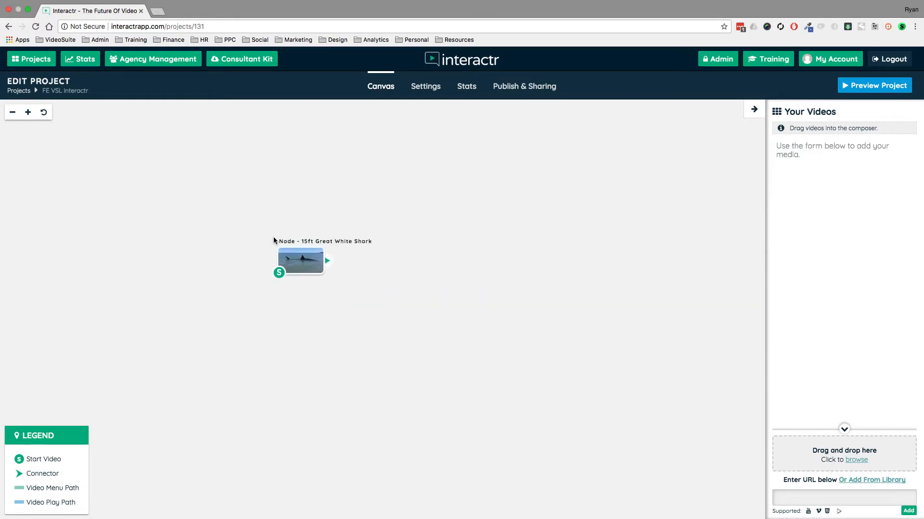
pyautogui.moveTo(327, 260); pyautogui.dragTo(489, 157)
pyautogui.click(314, 255)
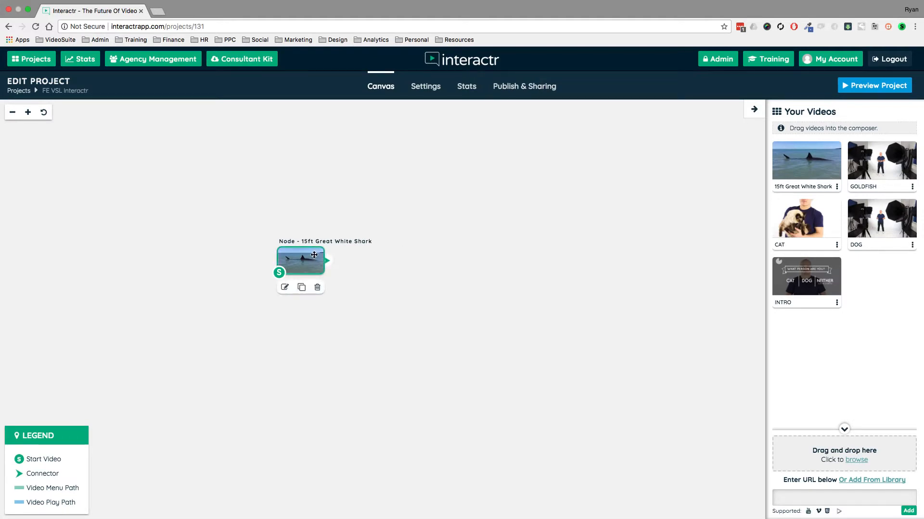
pyautogui.press('Delete')
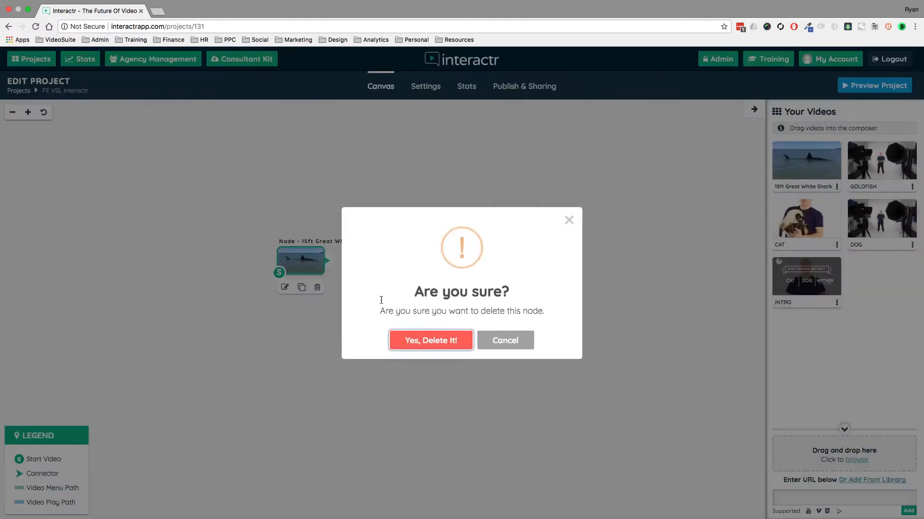
pyautogui.click(445, 343)
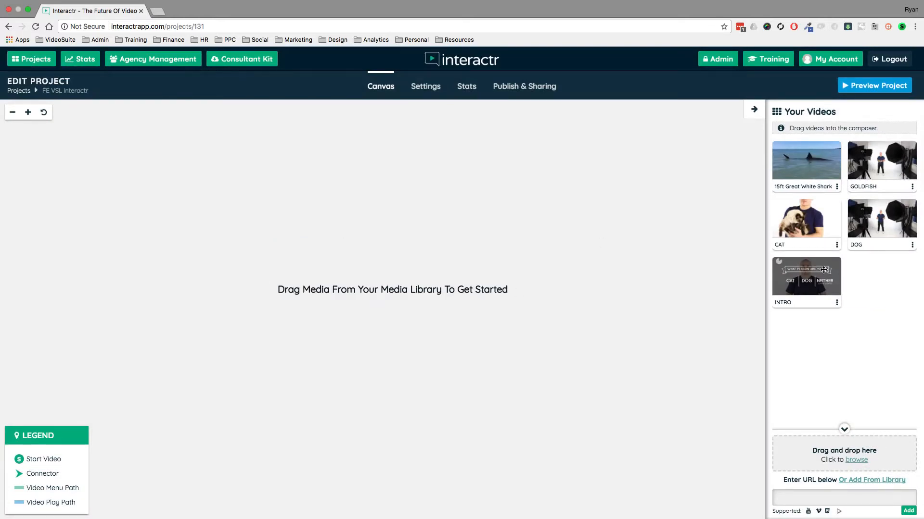
# Add the INTRO, CAT, GOLDFISH and DOG videos to the canvas as nodes.
pyautogui.moveTo(818, 278); pyautogui.dragTo(126, 266)
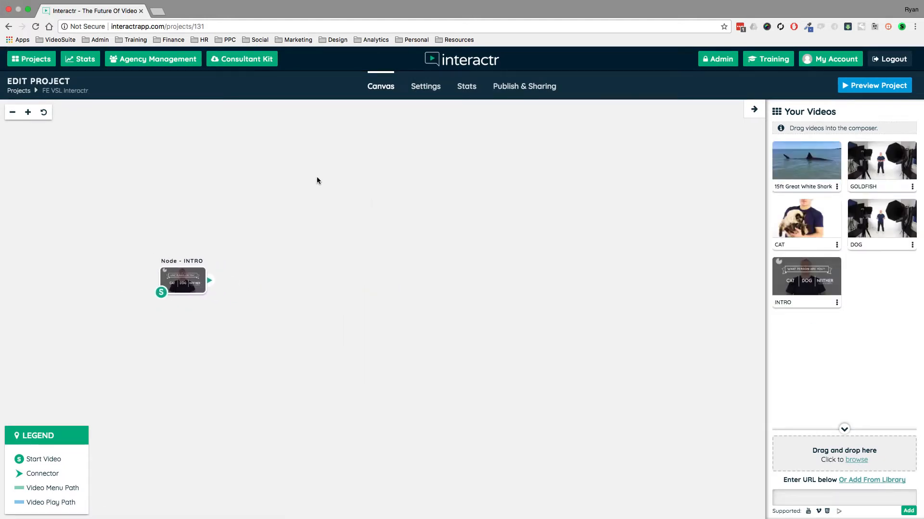
pyautogui.moveTo(820, 221); pyautogui.dragTo(327, 159)
pyautogui.moveTo(880, 164); pyautogui.dragTo(327, 270)
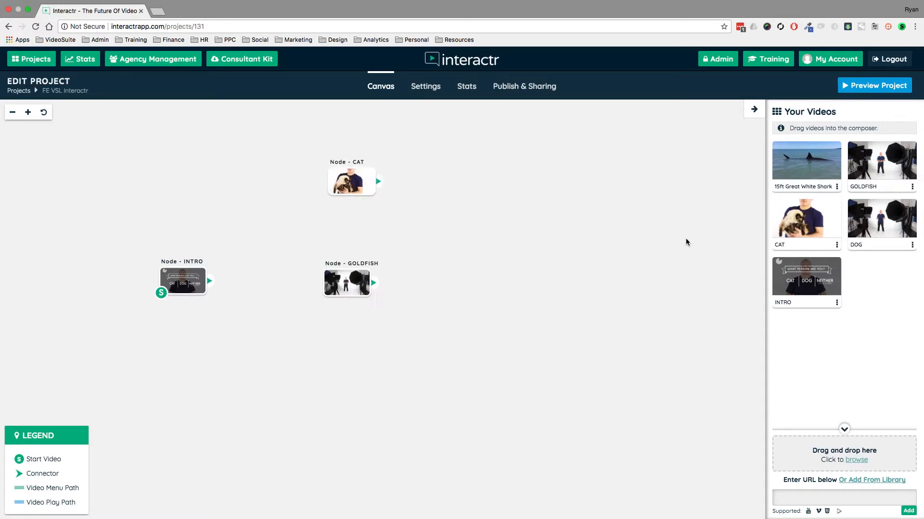
pyautogui.moveTo(889, 222); pyautogui.dragTo(331, 380)
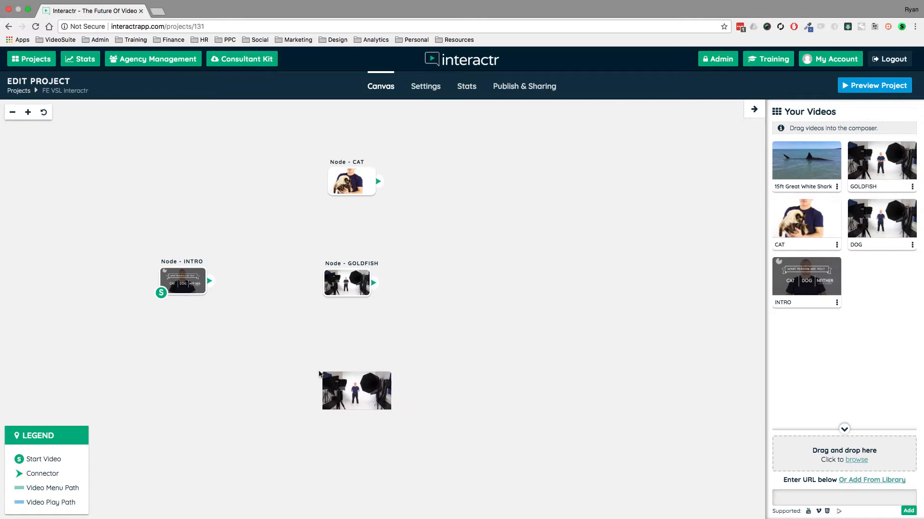
# Realign the CAT, GOLDFISH and DOG nodes in a column and nudge the INTRO node.
pyautogui.moveTo(362, 185); pyautogui.dragTo(371, 177)
pyautogui.moveTo(344, 282); pyautogui.dragTo(362, 278)
pyautogui.moveTo(343, 395); pyautogui.dragTo(360, 391)
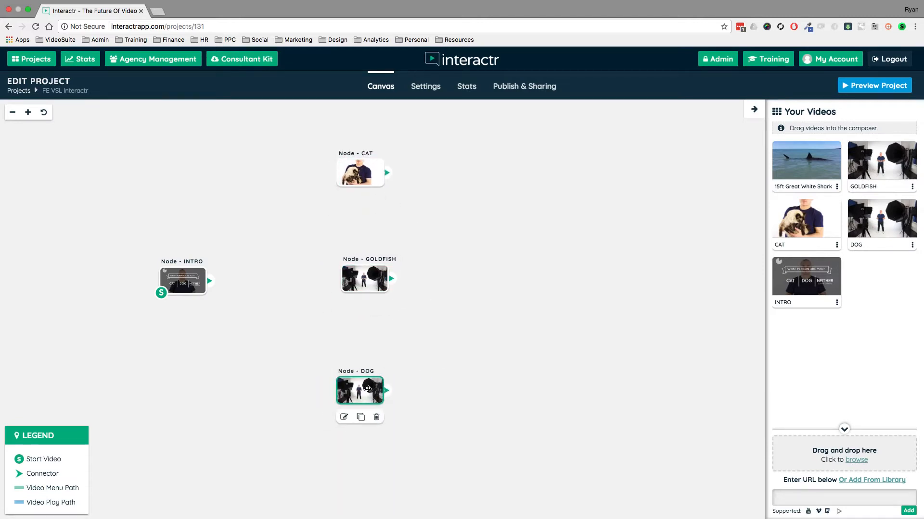
pyautogui.moveTo(174, 280); pyautogui.dragTo(160, 274)
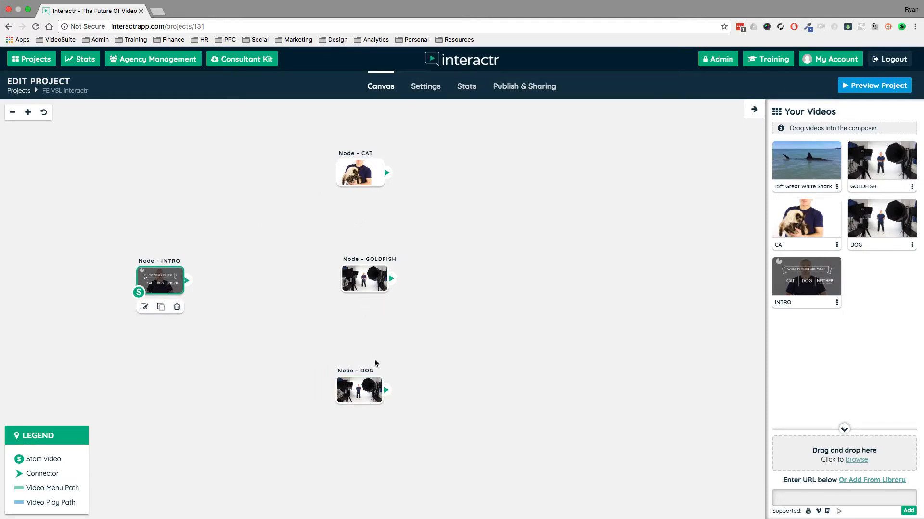
pyautogui.click(373, 279)
# Connect the INTRO node's output to the CAT node.
pyautogui.moveTo(481, 268); pyautogui.dragTo(504, 273)
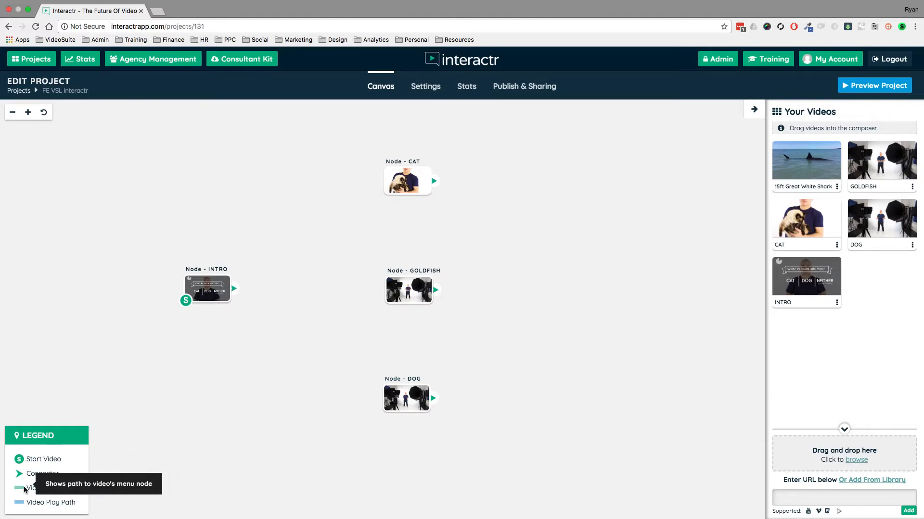
pyautogui.moveTo(51, 502)
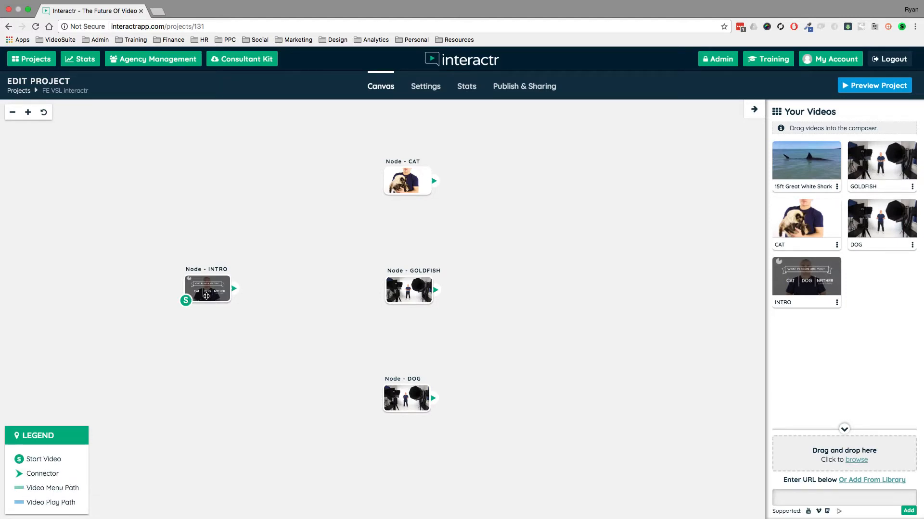
pyautogui.moveTo(234, 288); pyautogui.dragTo(390, 185)
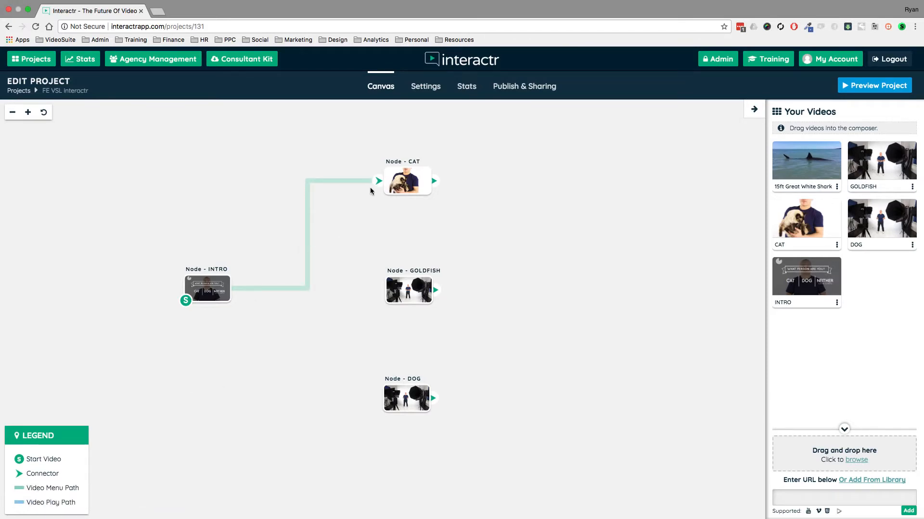
# Move the GOLDFISH node to the upper right and place the CAT node beside the INTRO node.
pyautogui.moveTo(408, 292); pyautogui.dragTo(551, 175)
pyautogui.moveTo(417, 182); pyautogui.dragTo(332, 278)
pyautogui.click(198, 289)
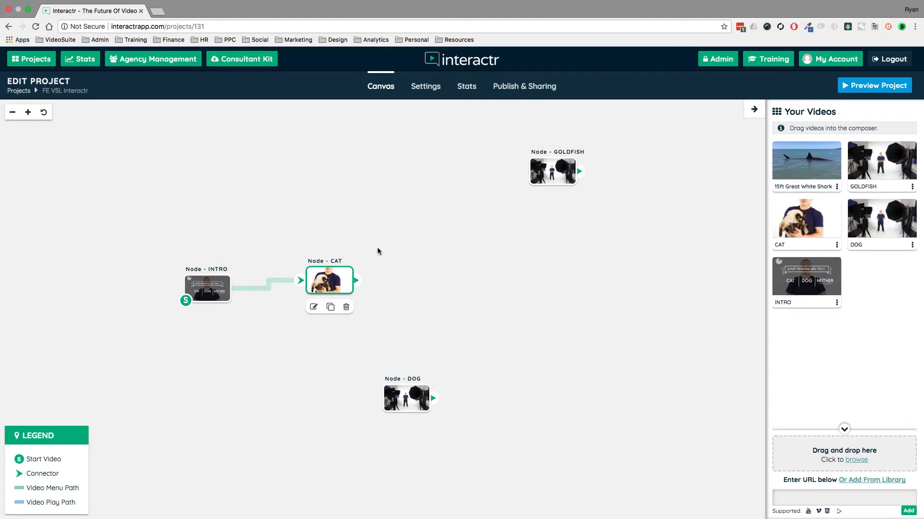
# Reposition the GOLDFISH, DOG and CAT nodes on the canvas, moving GOLDFISH down and DOG up.
pyautogui.moveTo(546, 172); pyautogui.dragTo(447, 158)
pyautogui.moveTo(413, 400); pyautogui.dragTo(460, 367)
pyautogui.moveTo(452, 163); pyautogui.dragTo(458, 200)
pyautogui.click(450, 372)
pyautogui.moveTo(449, 371); pyautogui.dragTo(458, 360)
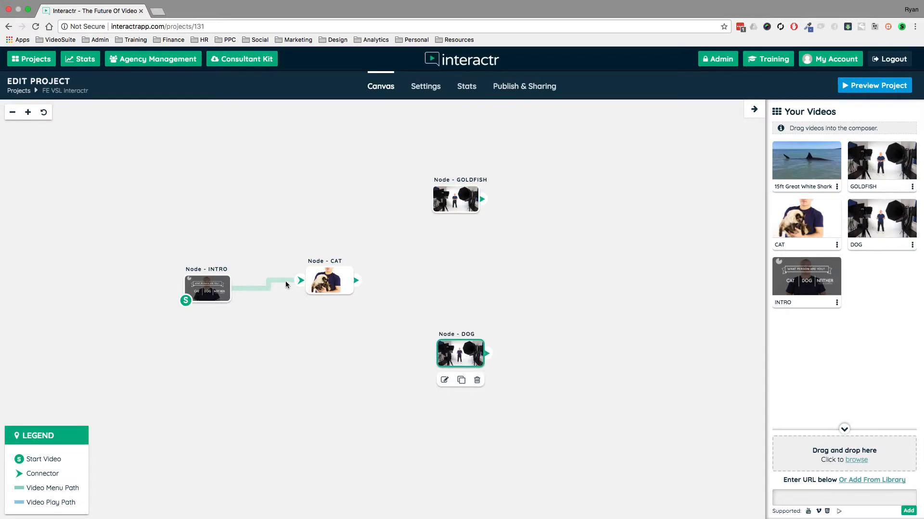
pyautogui.moveTo(337, 284); pyautogui.dragTo(363, 268)
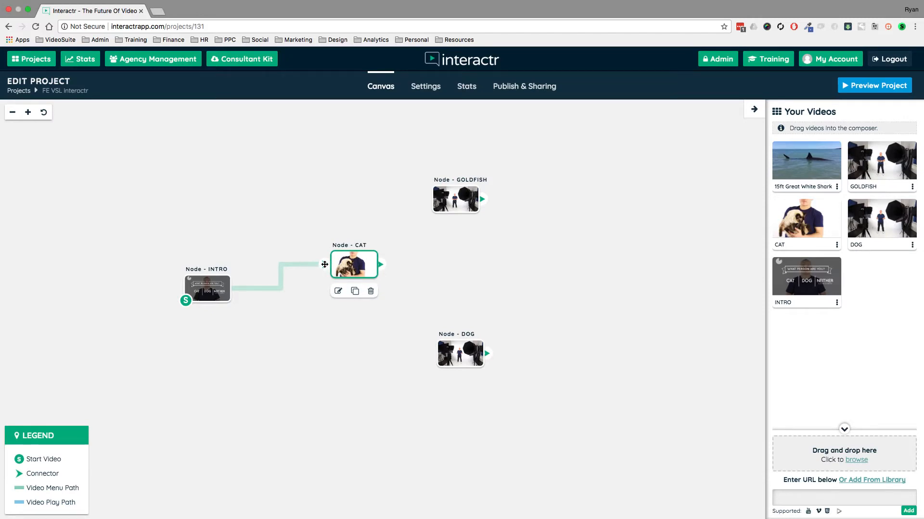
# Delete the connection between the INTRO node and the CAT node.
pyautogui.click(321, 264)
pyautogui.press('Delete')
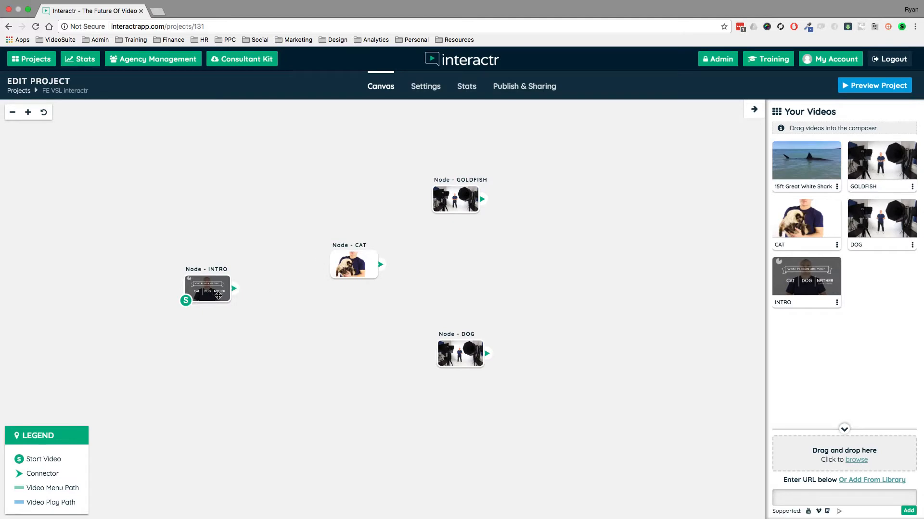
# Line up the GOLDFISH, CAT and DOG nodes in a column to the right of the INTRO node.
pyautogui.moveTo(442, 198); pyautogui.dragTo(362, 183)
pyautogui.moveTo(349, 259); pyautogui.dragTo(370, 271)
pyautogui.moveTo(463, 357); pyautogui.dragTo(378, 373)
pyautogui.moveTo(374, 278); pyautogui.dragTo(379, 279)
pyautogui.moveTo(373, 185); pyautogui.dragTo(376, 183)
pyautogui.moveTo(386, 279); pyautogui.dragTo(383, 281)
pyautogui.moveTo(471, 260); pyautogui.dragTo(569, 253)
pyautogui.scroll(1, 591, 272)
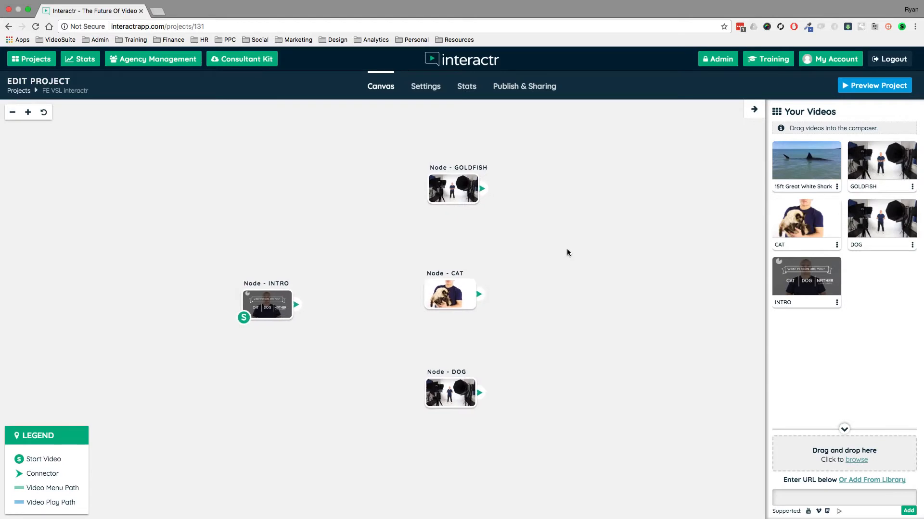
# Open the INTRO node for editing and hide the side panel.
pyautogui.click(466, 185)
pyautogui.click(280, 306)
pyautogui.click(446, 291)
pyautogui.click(449, 394)
pyautogui.click(394, 240)
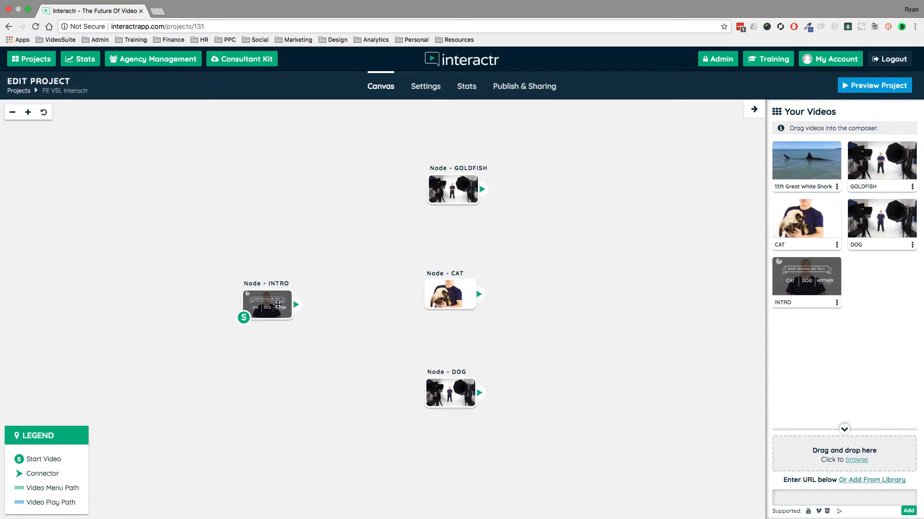
pyautogui.click(273, 303)
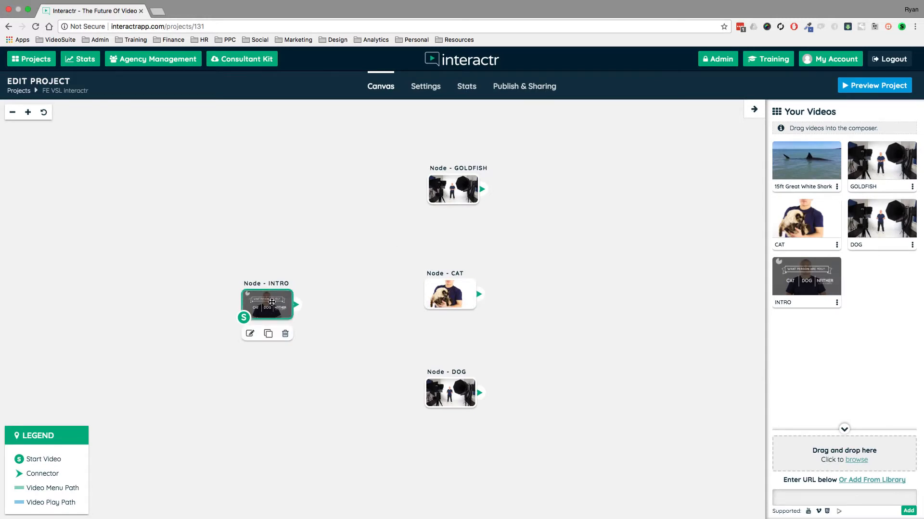
pyautogui.doubleClick(272, 302)
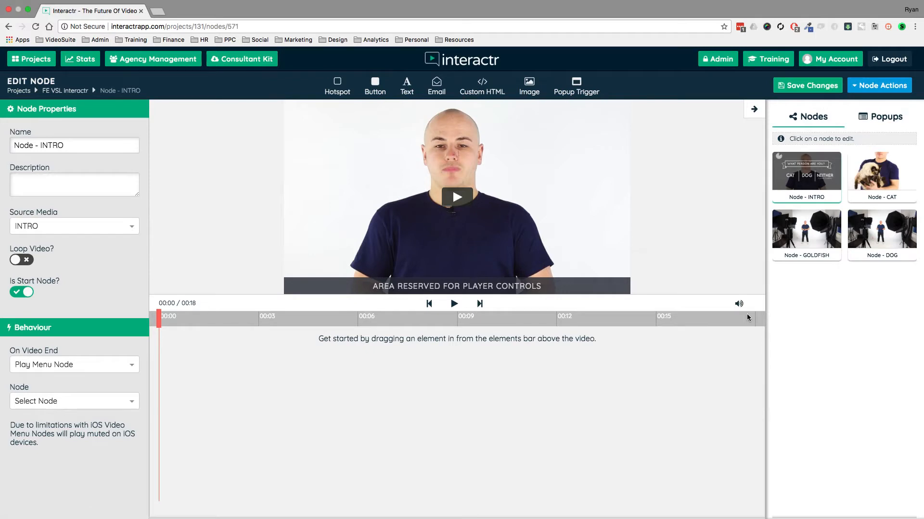
pyautogui.click(759, 110)
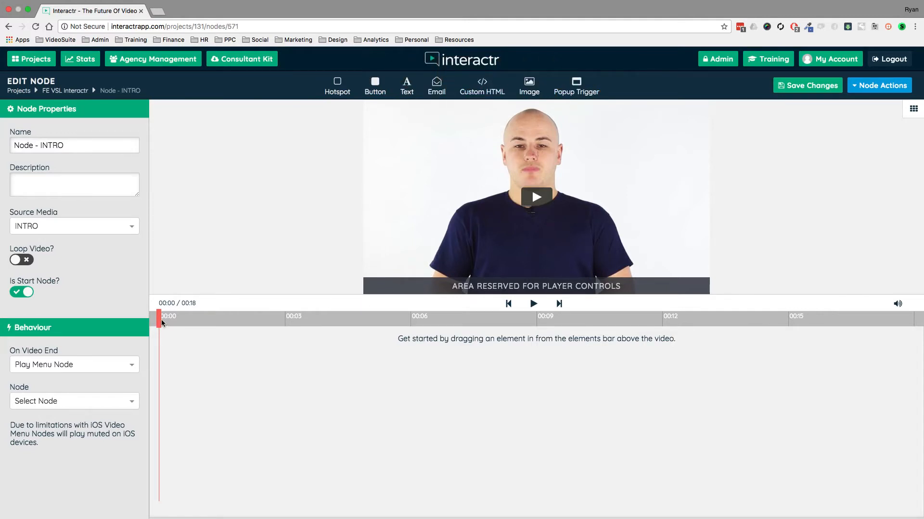
# Move the INTRO video's playhead to 00:09, where the CAT, DOG and NEITHER options show.
pyautogui.moveTo(174, 320); pyautogui.dragTo(517, 317)
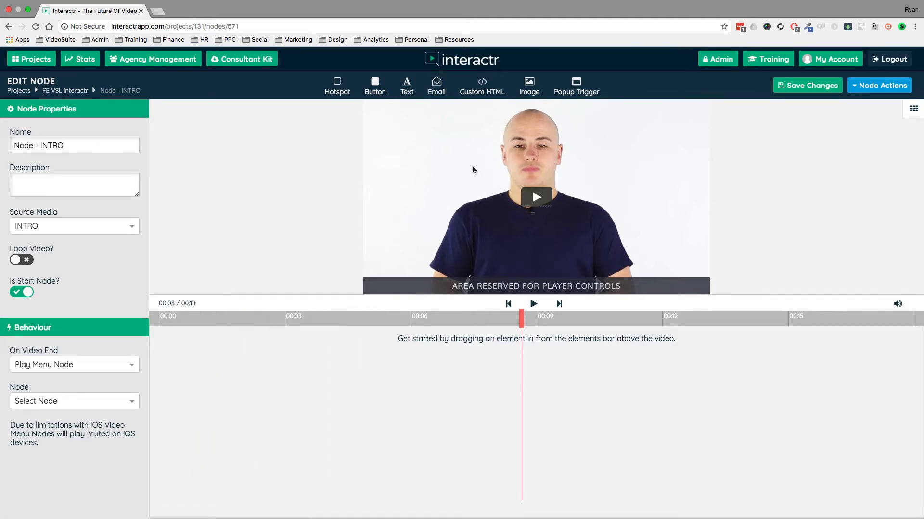
pyautogui.click(534, 304)
pyautogui.click(533, 305)
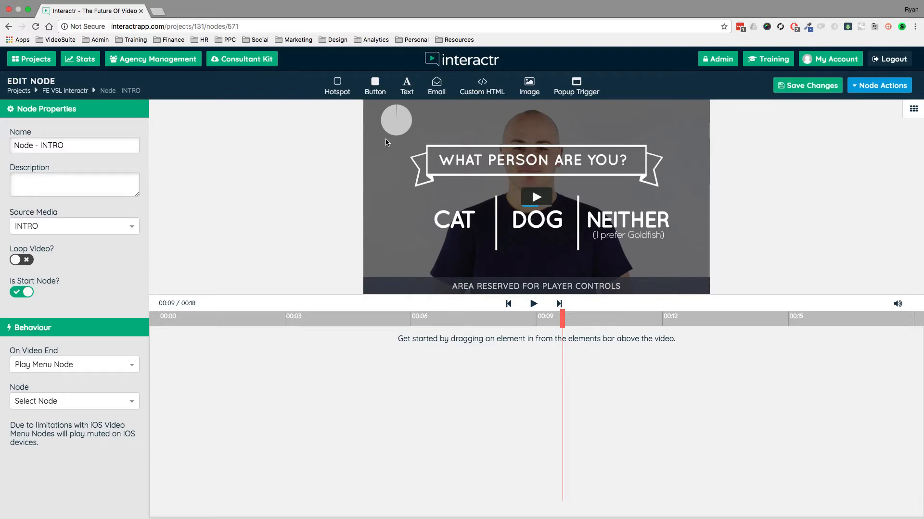
# Add a hotspot over the CAT text and set it to play the Node - CAT on click.
pyautogui.moveTo(336, 89); pyautogui.dragTo(347, 116)
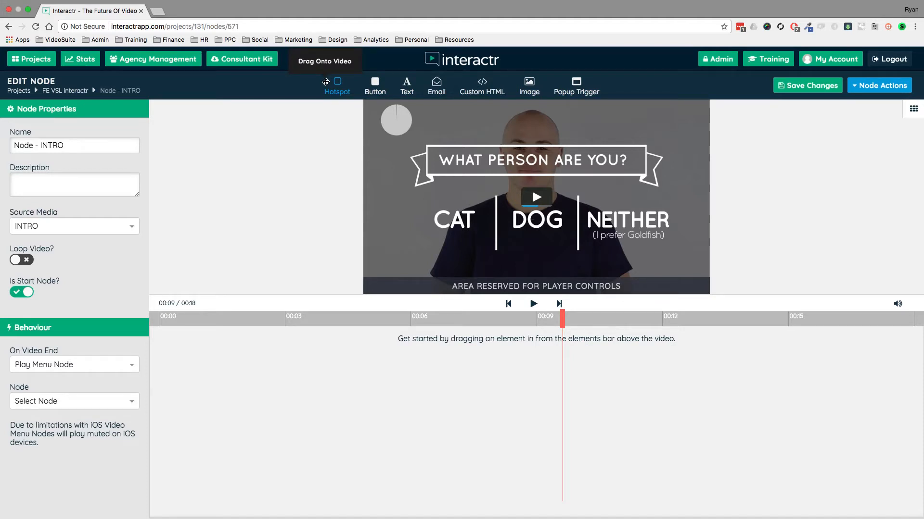
pyautogui.moveTo(326, 81); pyautogui.dragTo(491, 248)
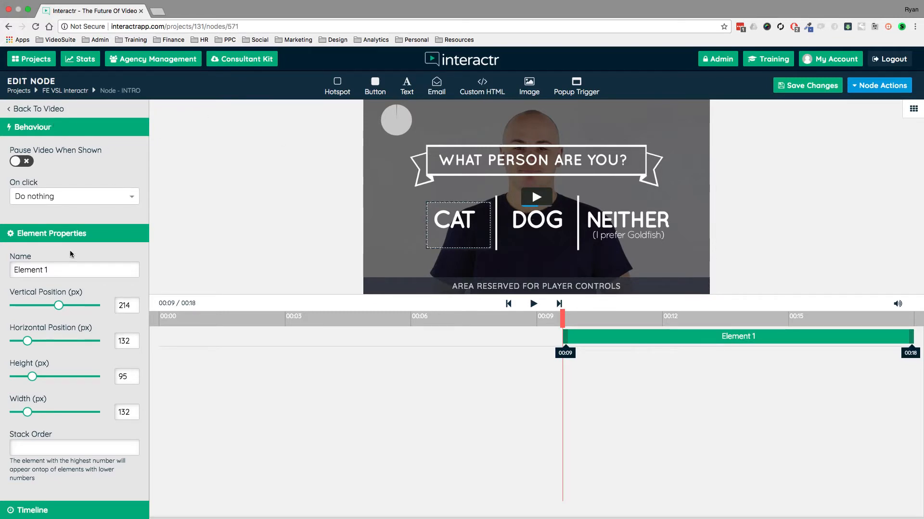
pyautogui.scroll(-3, 70, 250)
pyautogui.scroll(3, 70, 250)
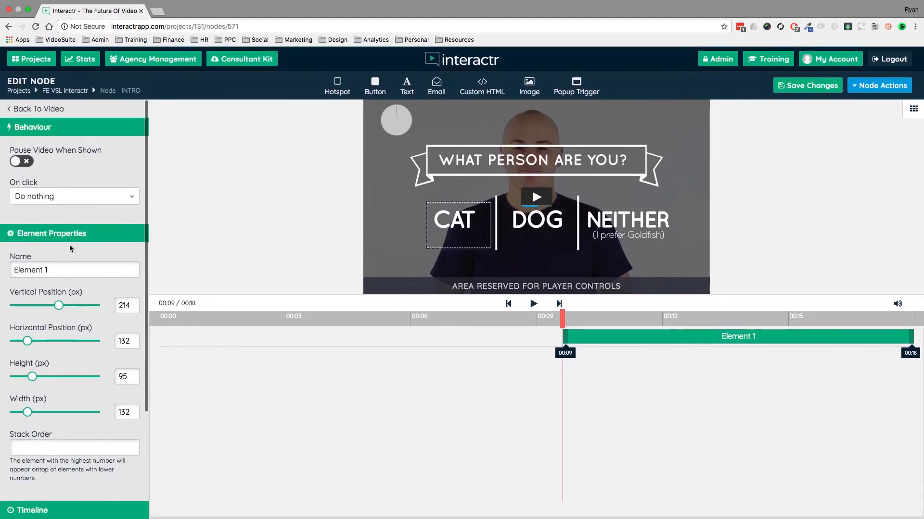
pyautogui.click(132, 198)
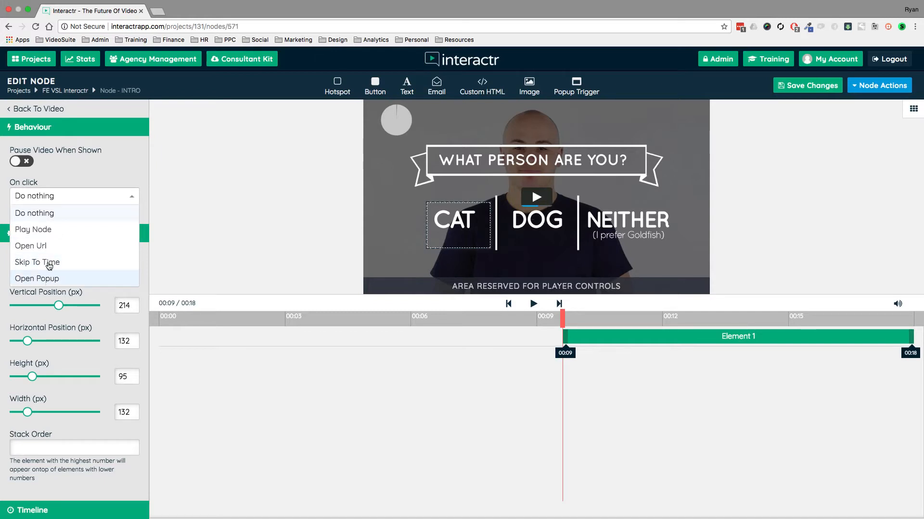
pyautogui.click(46, 231)
pyautogui.click(113, 234)
pyautogui.click(50, 264)
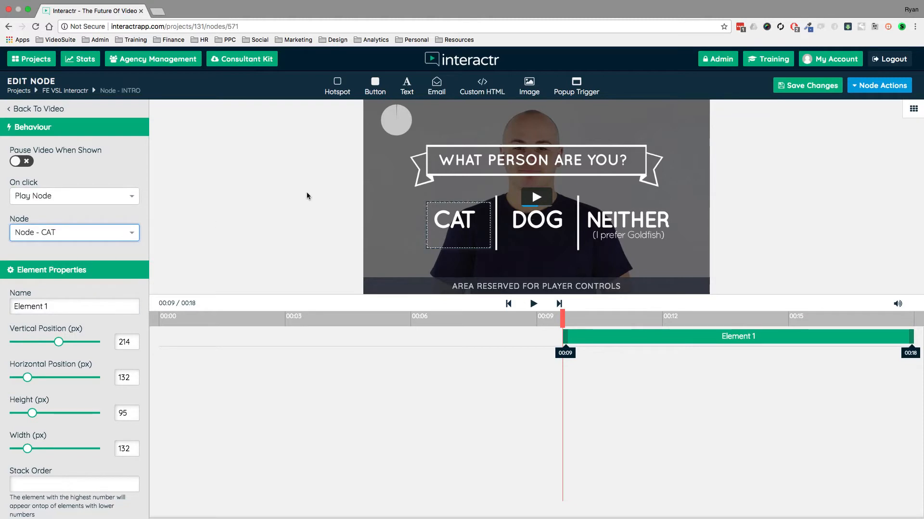
# Add a hotspot over the DOG text, resize it to fit, and set it to play the Node - DOG on click.
pyautogui.moveTo(337, 86); pyautogui.dragTo(505, 205)
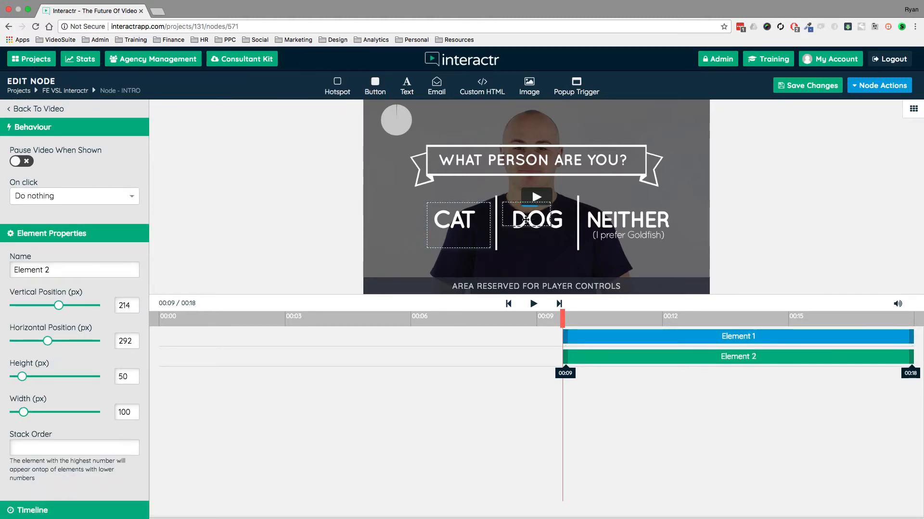
pyautogui.moveTo(552, 228); pyautogui.dragTo(572, 247)
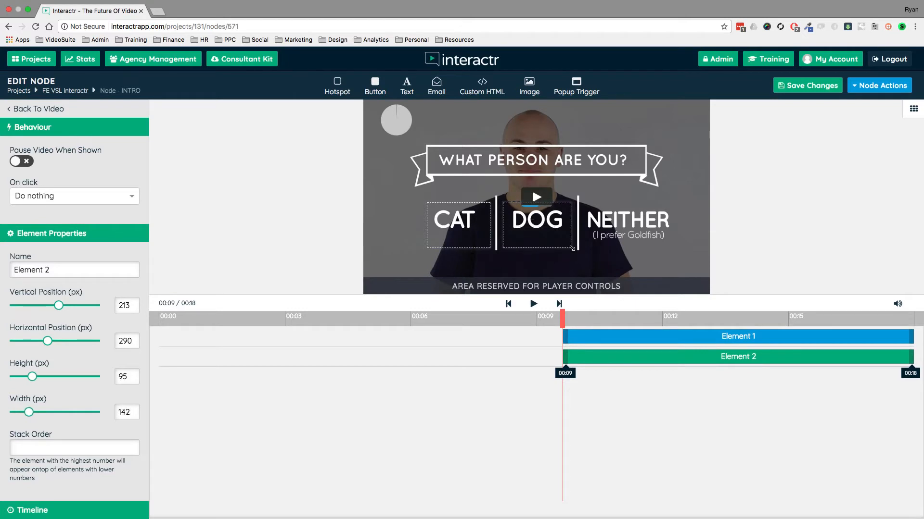
pyautogui.click(121, 197)
pyautogui.click(41, 231)
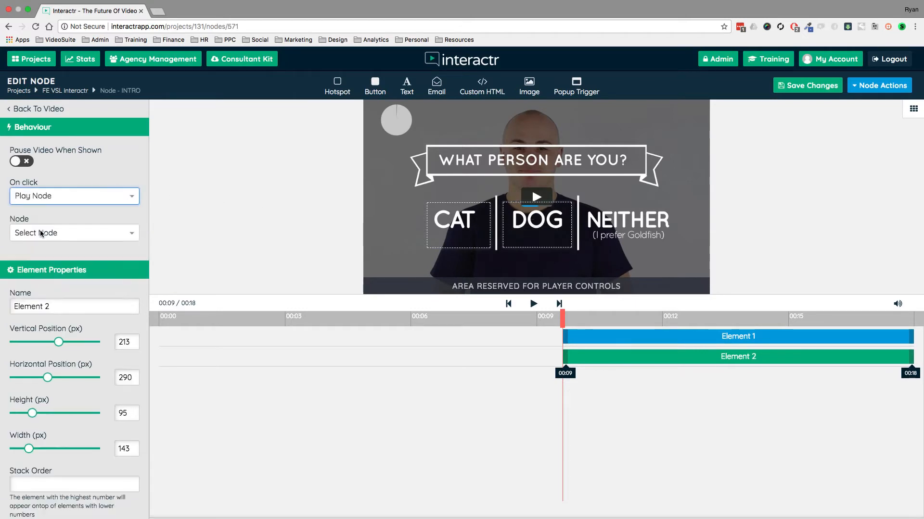
pyautogui.click(42, 232)
pyautogui.click(51, 300)
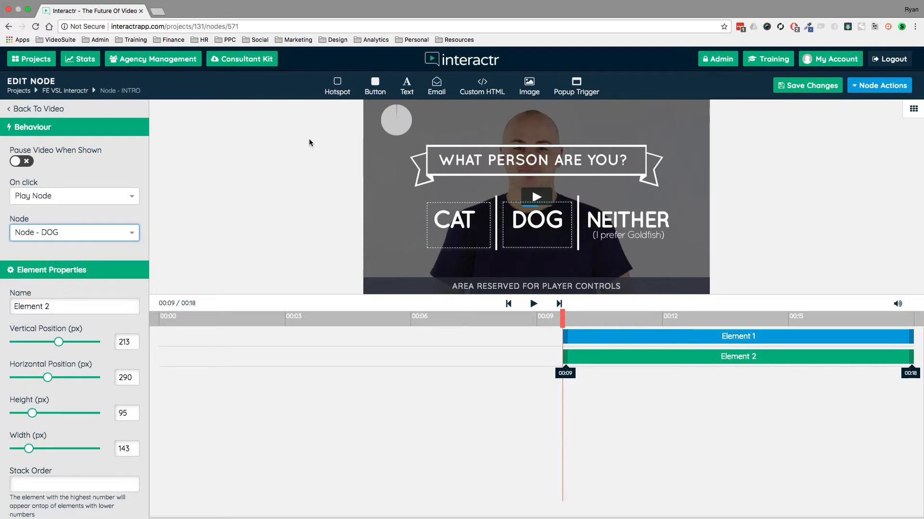
# Add a hotspot over the NEITHER text and set it to play the Node - GOLDFISH on click.
pyautogui.moveTo(586, 206)
pyautogui.mouseDown()
pyautogui.moveTo(635, 230)
pyautogui.moveTo(602, 211)
pyautogui.mouseUp()
pyautogui.moveTo(645, 236); pyautogui.dragTo(677, 249)
pyautogui.click(91, 193)
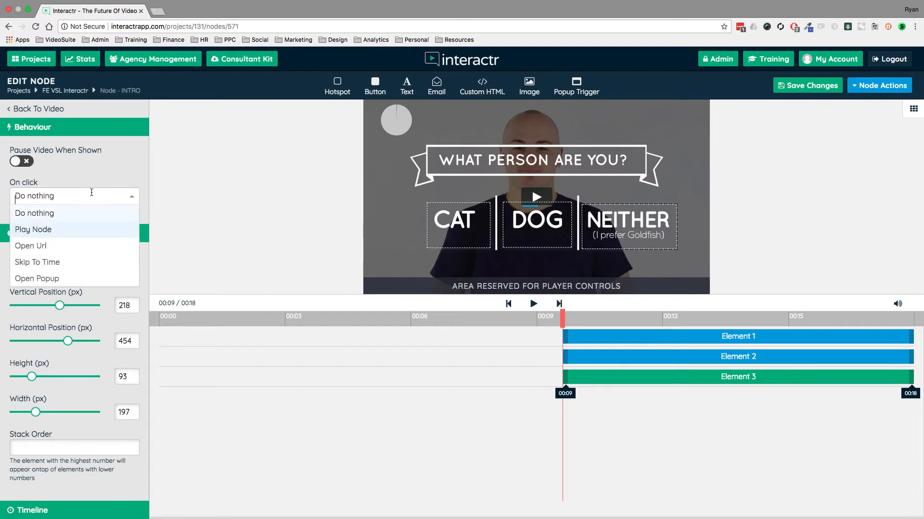
pyautogui.click(46, 230)
pyautogui.click(53, 233)
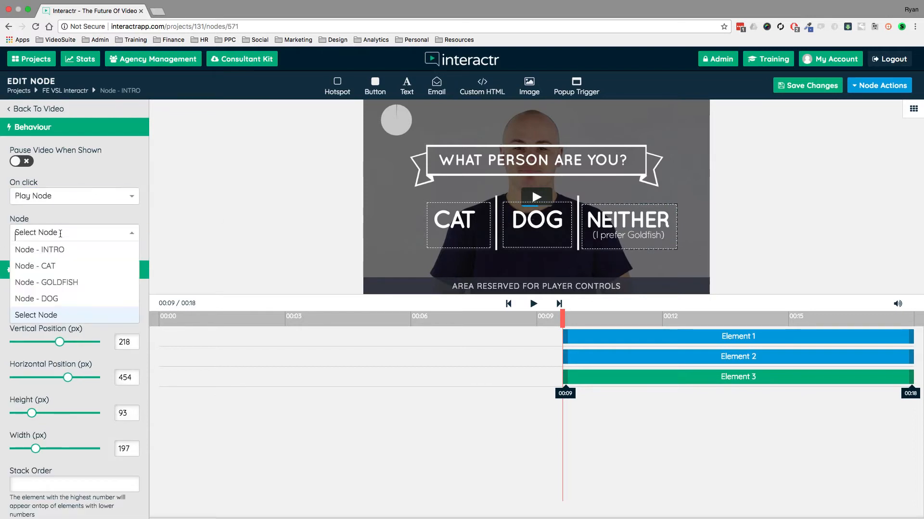
pyautogui.click(51, 282)
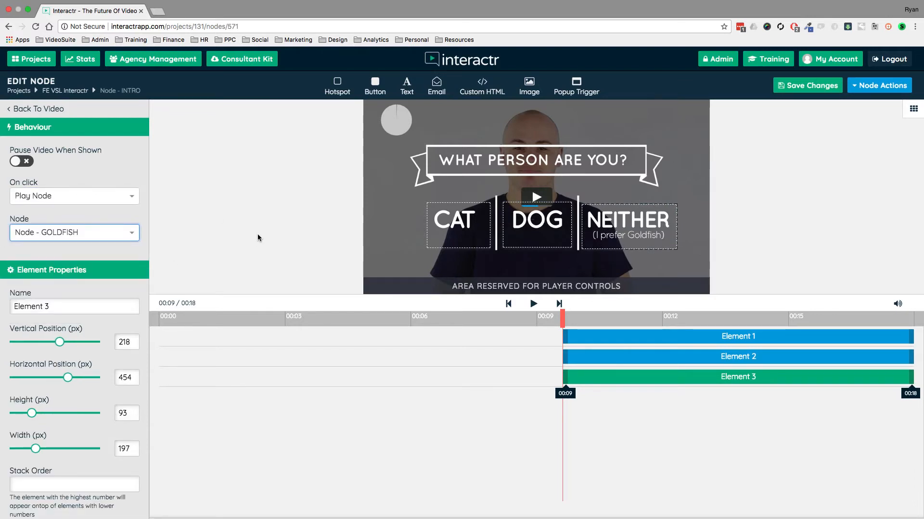
pyautogui.moveTo(613, 223); pyautogui.dragTo(616, 216)
# Return to the project canvas and respace the GOLDFISH, CAT and DOG nodes beside the INTRO node.
pyautogui.click(71, 92)
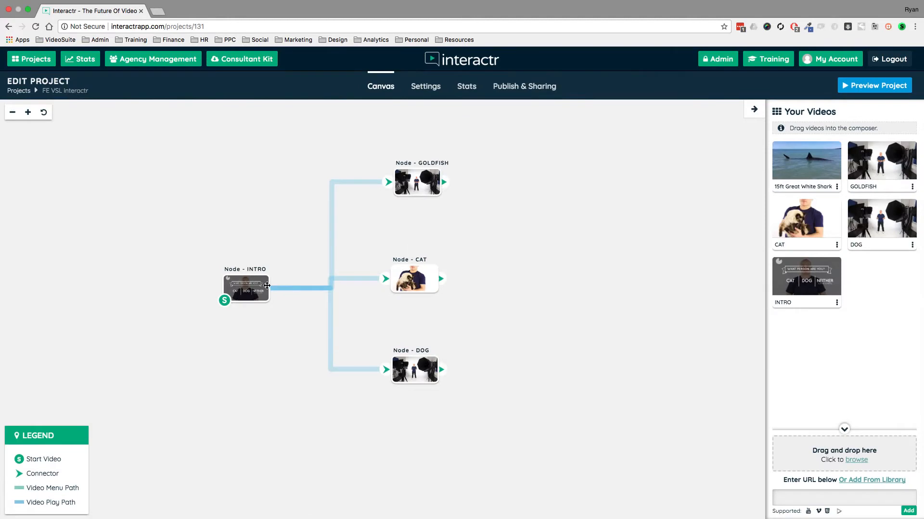
pyautogui.moveTo(411, 171); pyautogui.dragTo(419, 152)
pyautogui.moveTo(417, 274); pyautogui.dragTo(446, 260)
pyautogui.moveTo(417, 369); pyautogui.dragTo(441, 350)
pyautogui.moveTo(435, 264)
pyautogui.mouseDown()
pyautogui.moveTo(422, 263)
pyautogui.moveTo(424, 251)
pyautogui.mouseUp()
pyautogui.moveTo(434, 364); pyautogui.dragTo(413, 382)
pyautogui.moveTo(431, 164); pyautogui.dragTo(438, 159)
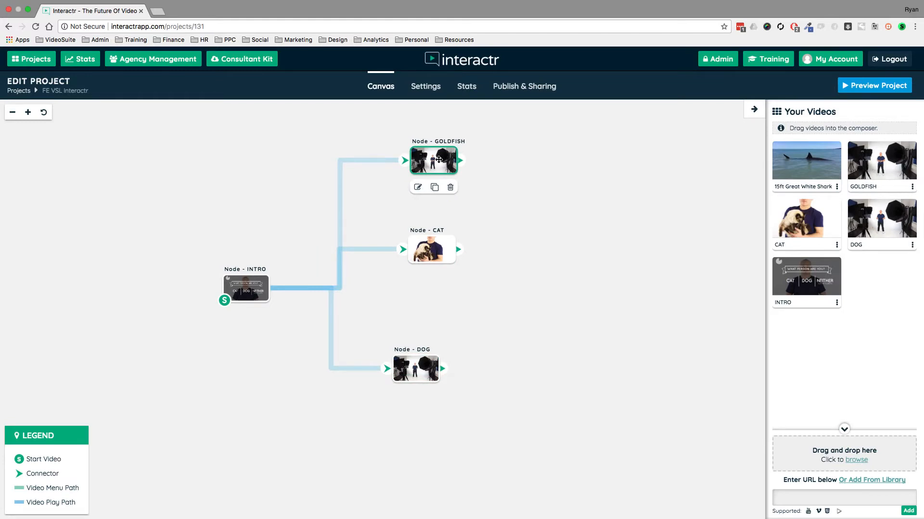
# Preview the project from the INTRO node, choose DOG, then close the preview.
pyautogui.click(249, 285)
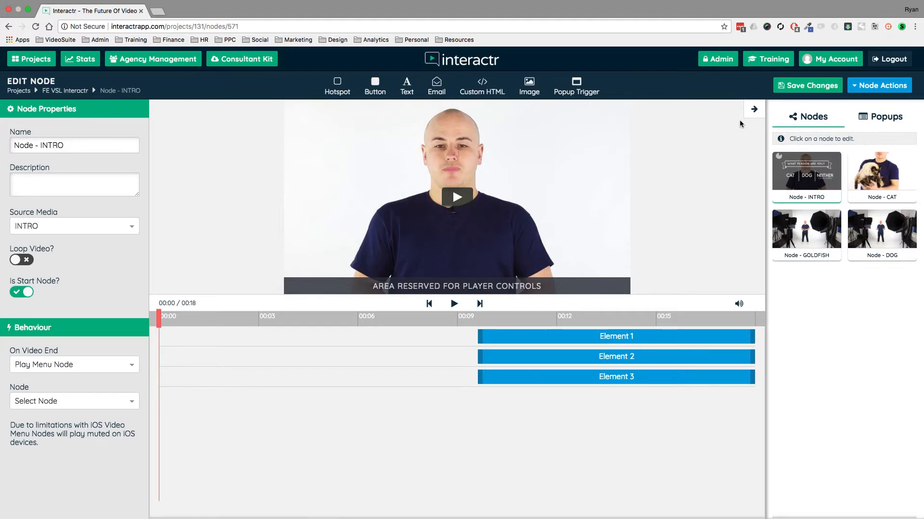
pyautogui.click(880, 85)
pyautogui.click(847, 128)
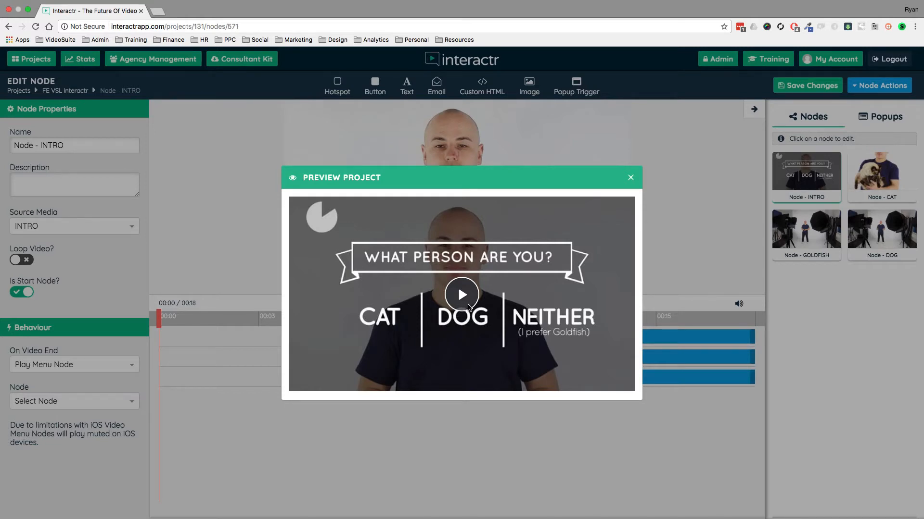
pyautogui.click(462, 295)
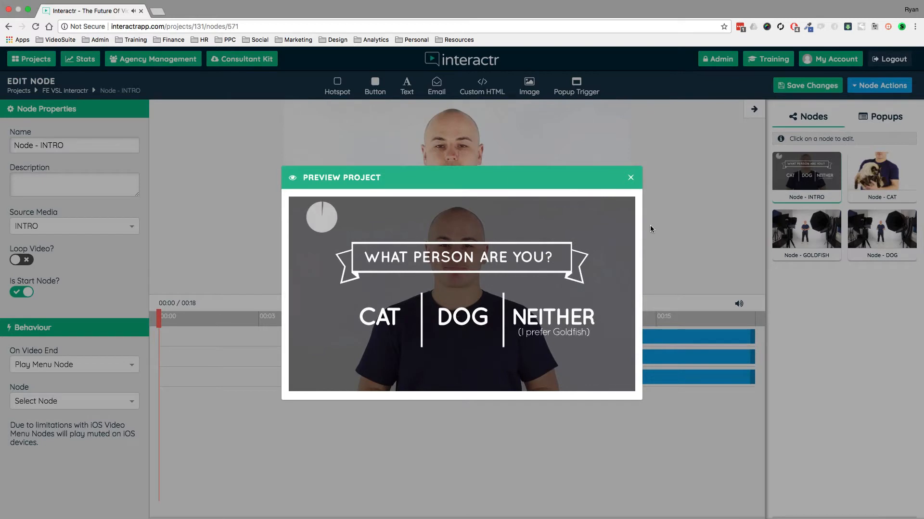
pyautogui.click(479, 315)
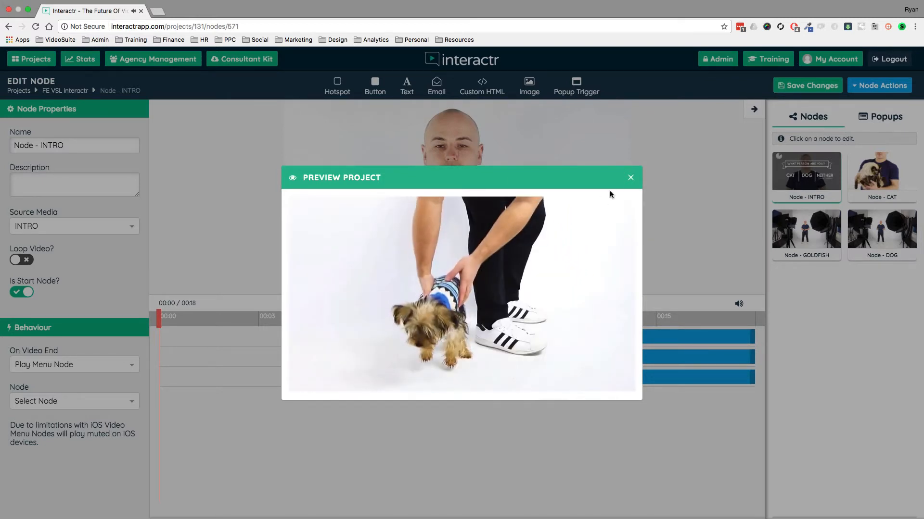
pyautogui.click(630, 178)
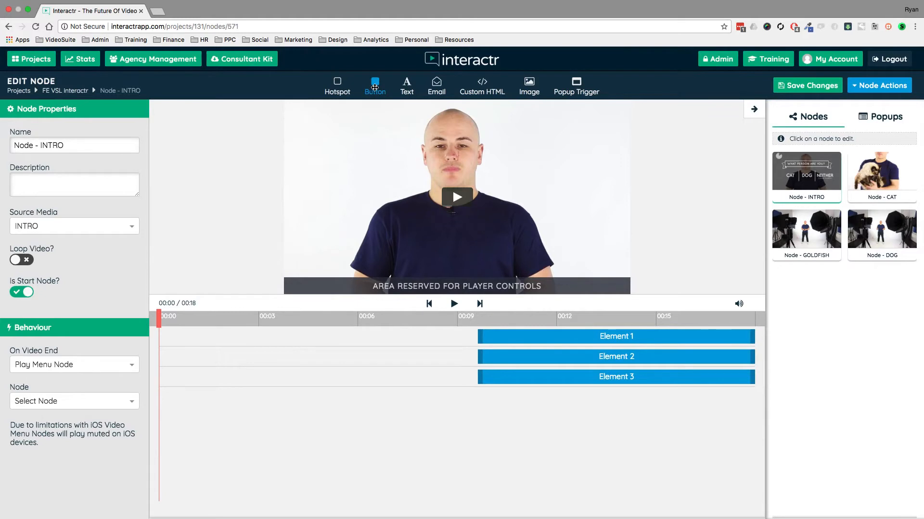
pyautogui.moveTo(375, 87); pyautogui.dragTo(359, 171)
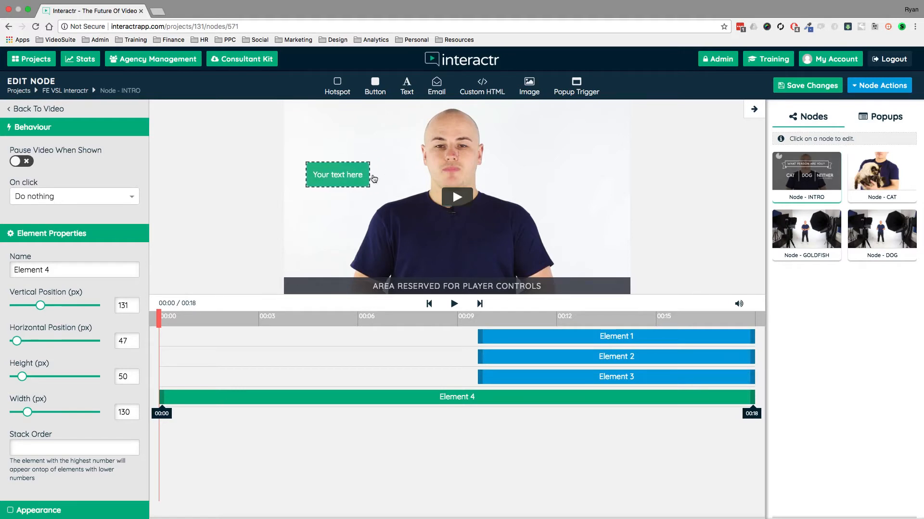
pyautogui.scroll(-10, 82, 254)
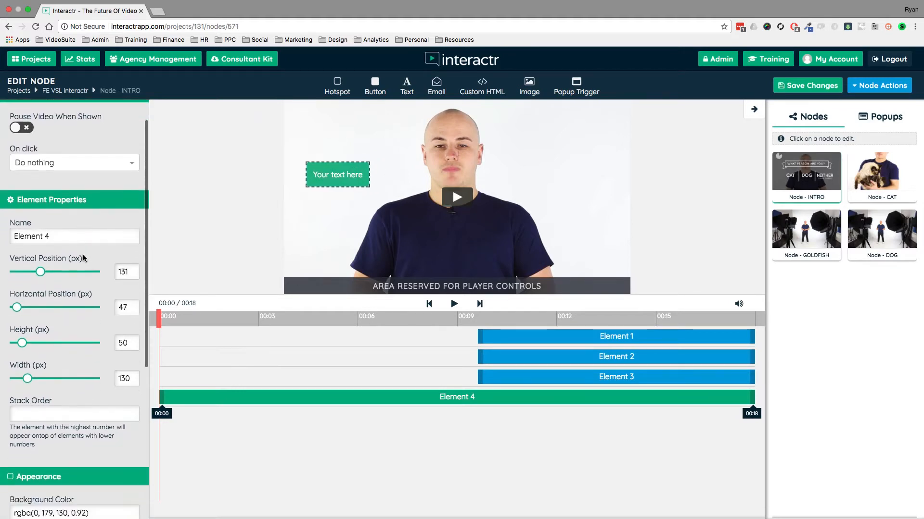
pyautogui.scroll(10, 83, 252)
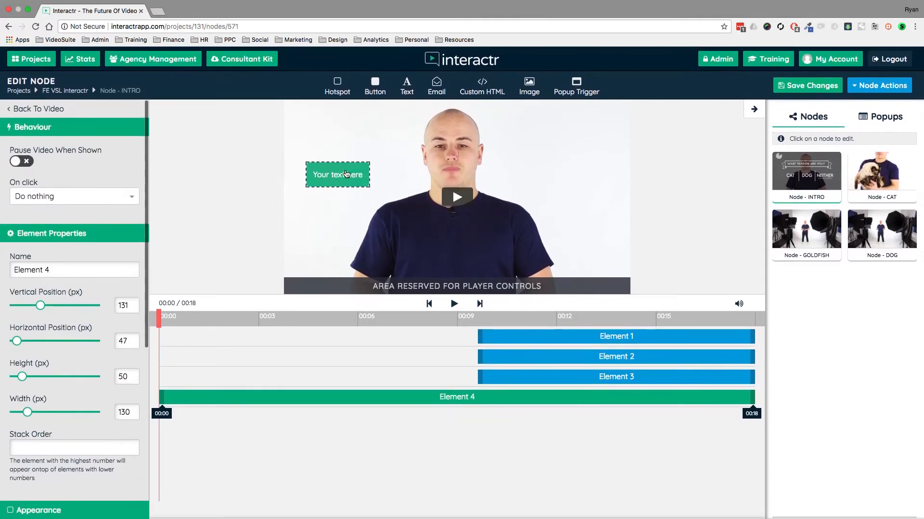
pyautogui.press('Delete')
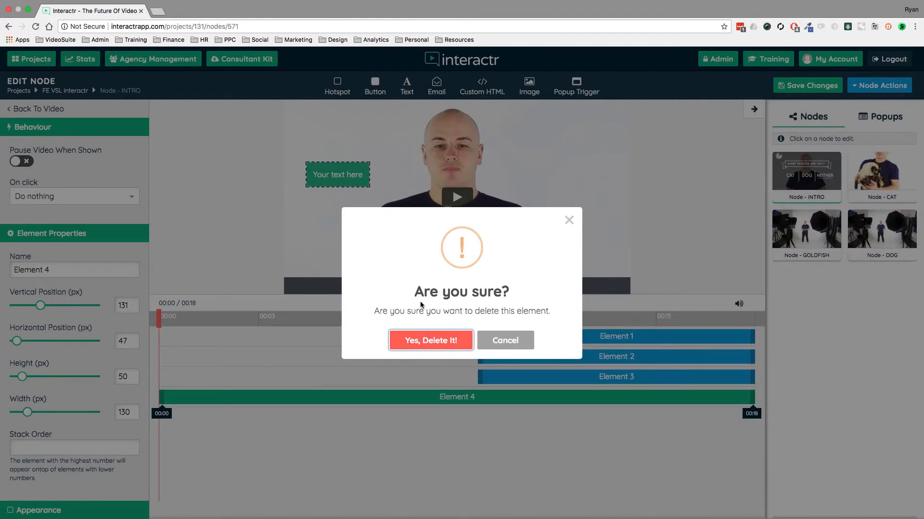
pyautogui.click(440, 337)
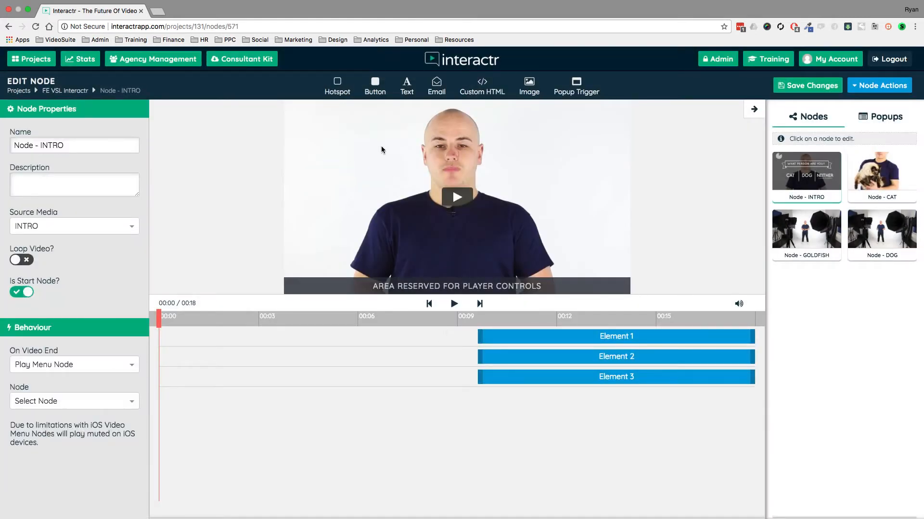
# Add a text element onto the INTRO video, then delete it.
pyautogui.moveTo(407, 89); pyautogui.dragTo(426, 208)
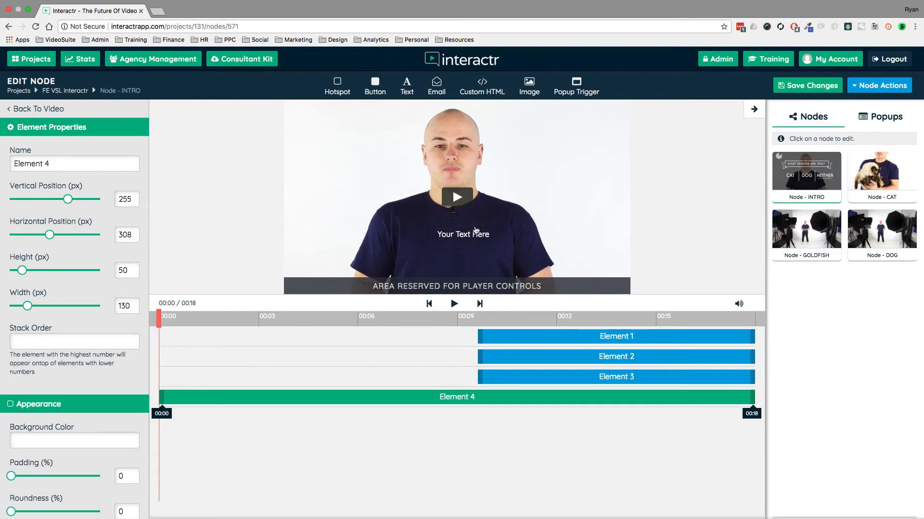
pyautogui.press('Delete')
pyautogui.click(431, 335)
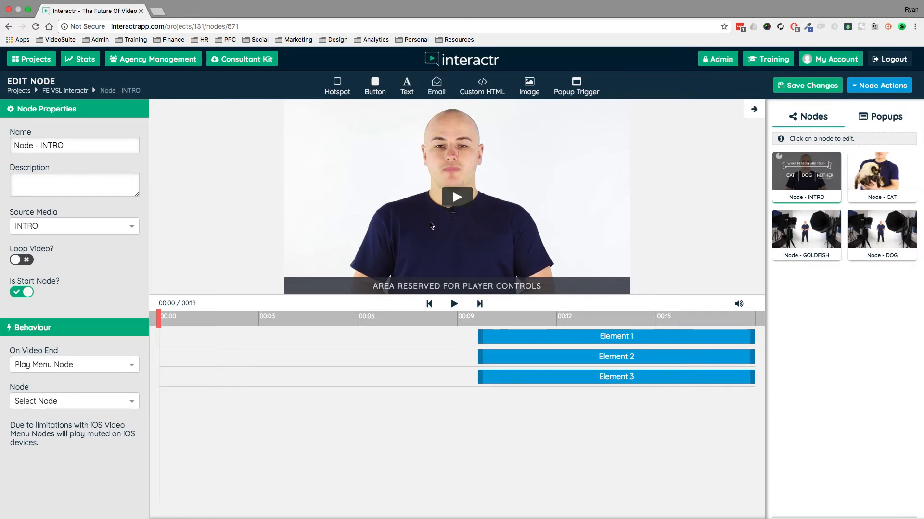
# Add an email form onto the video, reposition it, then delete it.
pyautogui.moveTo(431, 225); pyautogui.dragTo(433, 224)
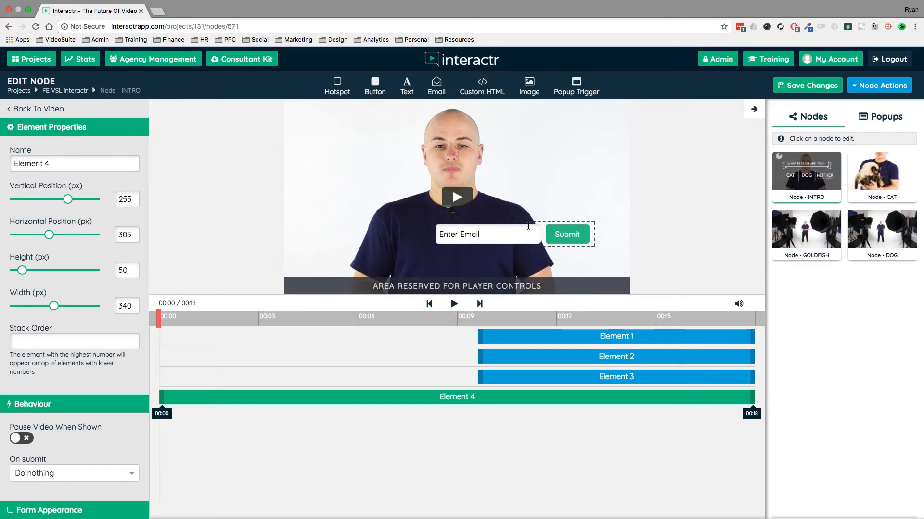
pyautogui.moveTo(544, 243); pyautogui.dragTo(566, 206)
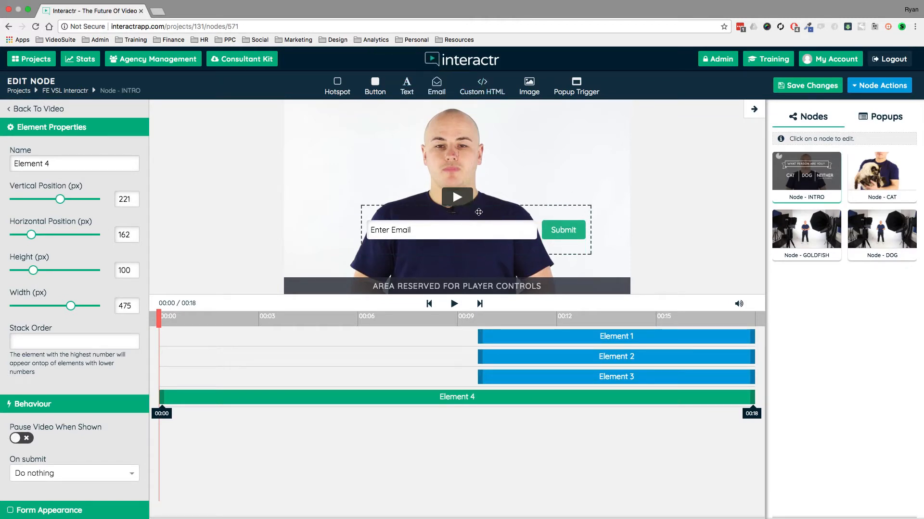
pyautogui.moveTo(582, 210); pyautogui.dragTo(561, 233)
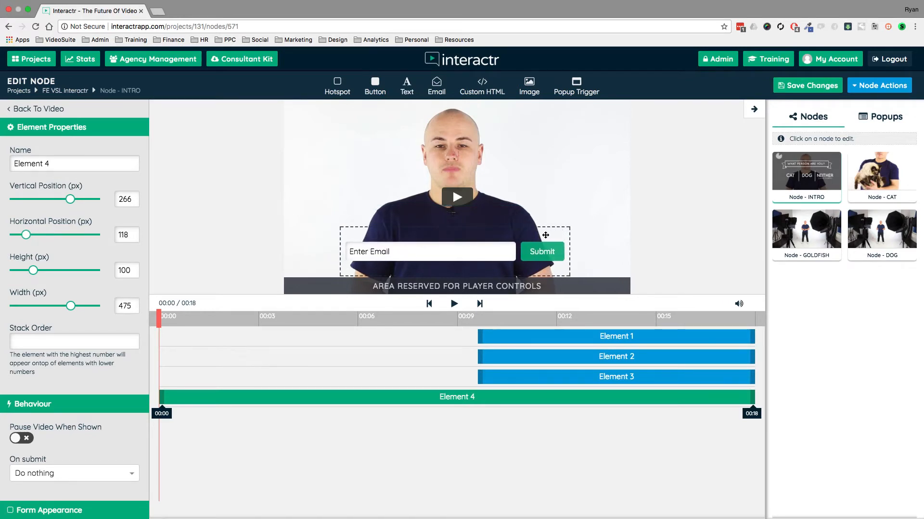
pyautogui.press('Delete')
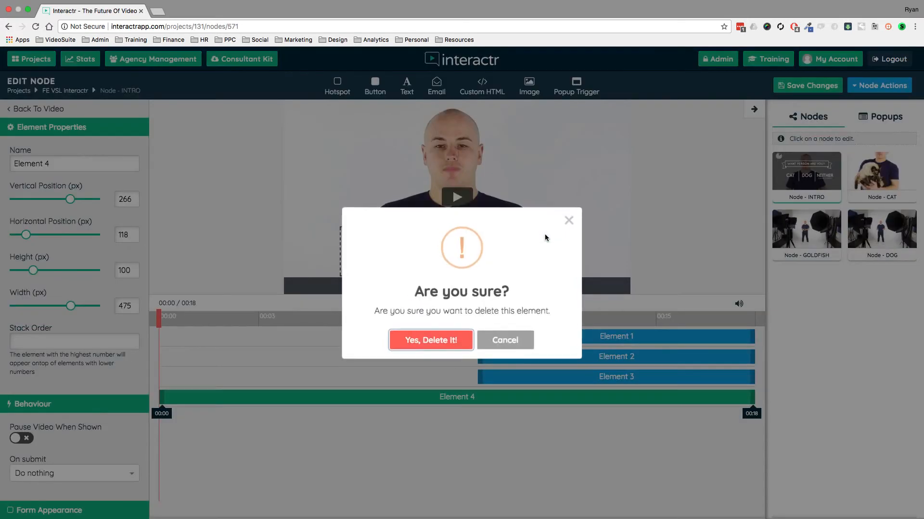
pyautogui.click(460, 337)
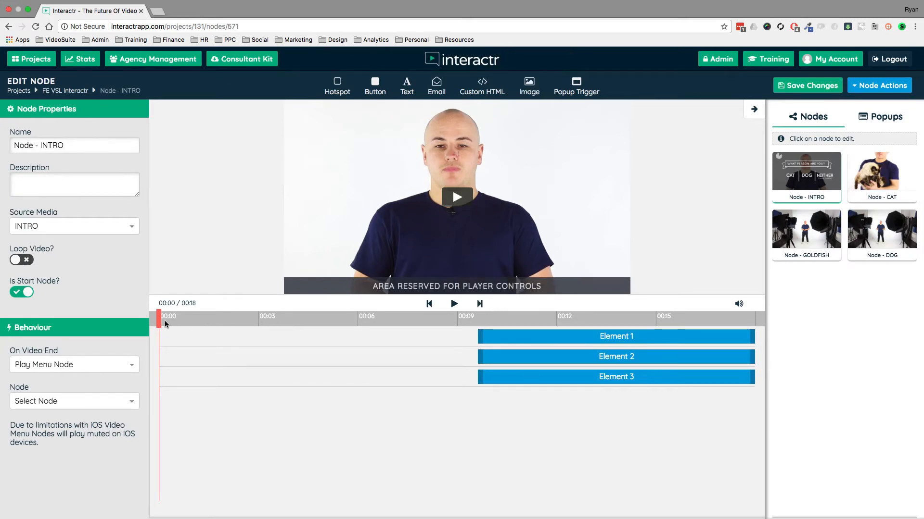
# Place the Tell Me More library image near the title at 00:10, then delete it.
pyautogui.moveTo(158, 319); pyautogui.dragTo(505, 316)
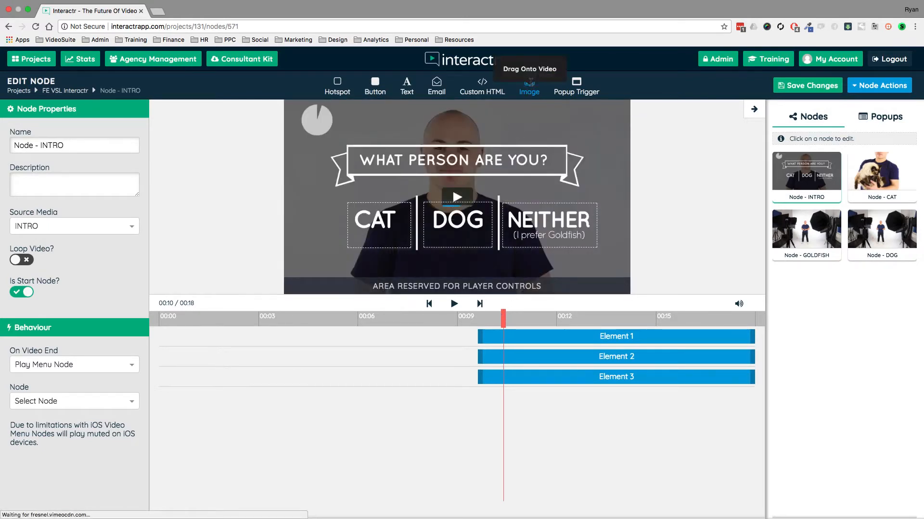
pyautogui.moveTo(531, 86); pyautogui.dragTo(575, 155)
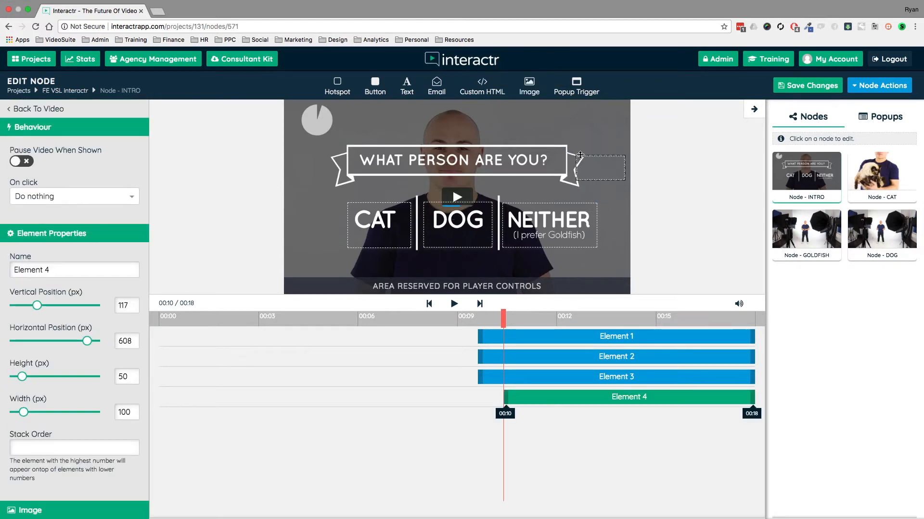
pyautogui.moveTo(599, 161); pyautogui.dragTo(567, 140)
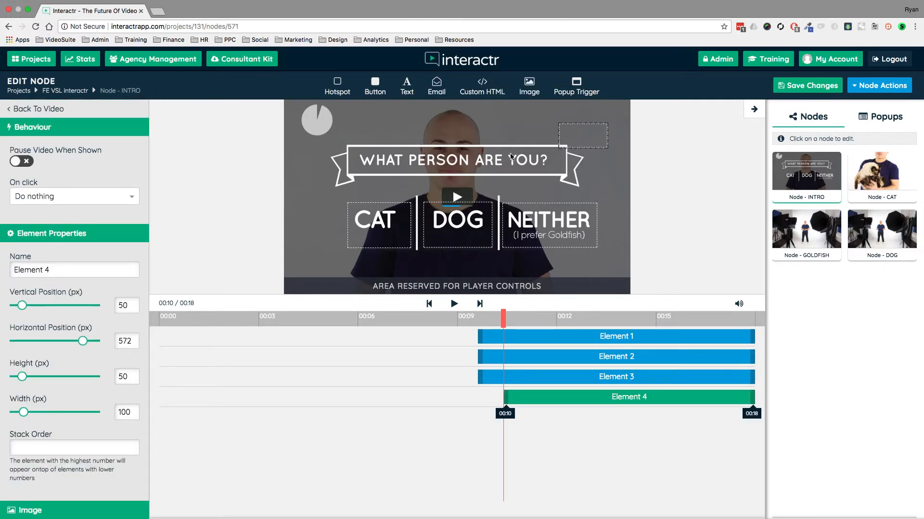
pyautogui.scroll(-5, 66, 315)
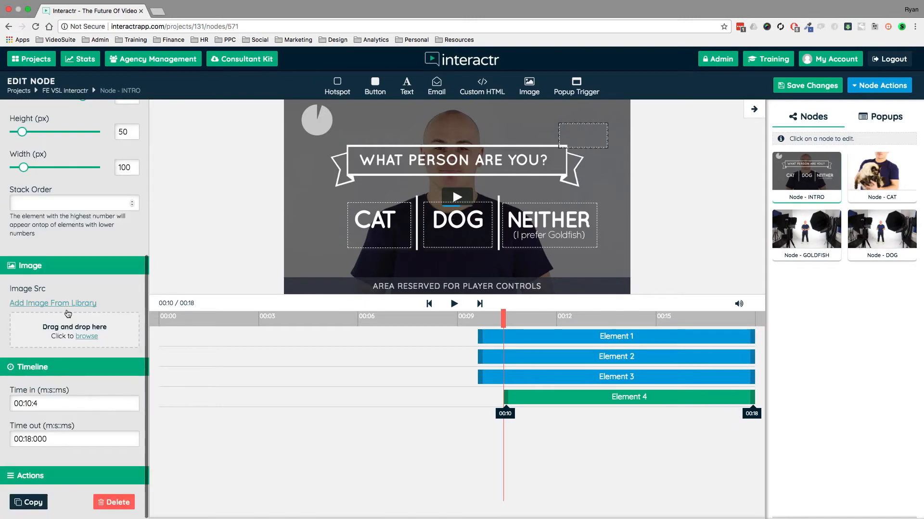
pyautogui.click(48, 303)
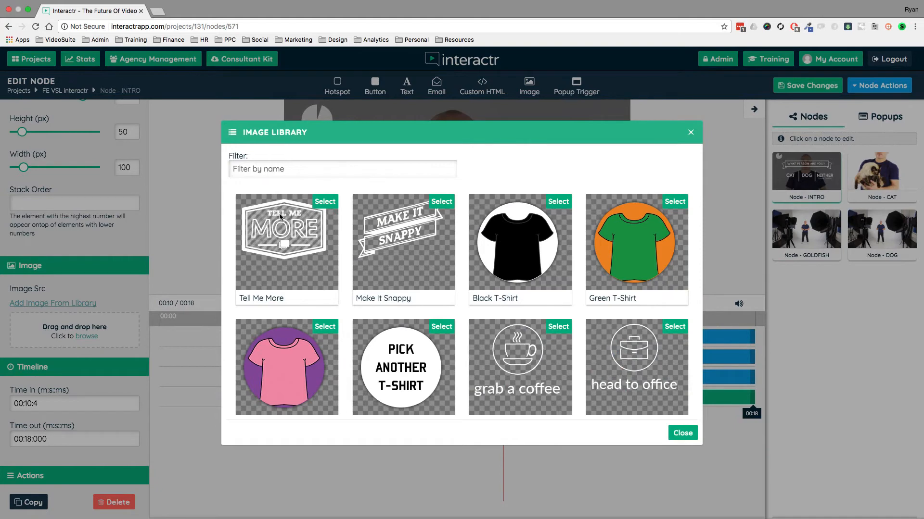
pyautogui.click(326, 202)
pyautogui.moveTo(595, 131); pyautogui.dragTo(568, 119)
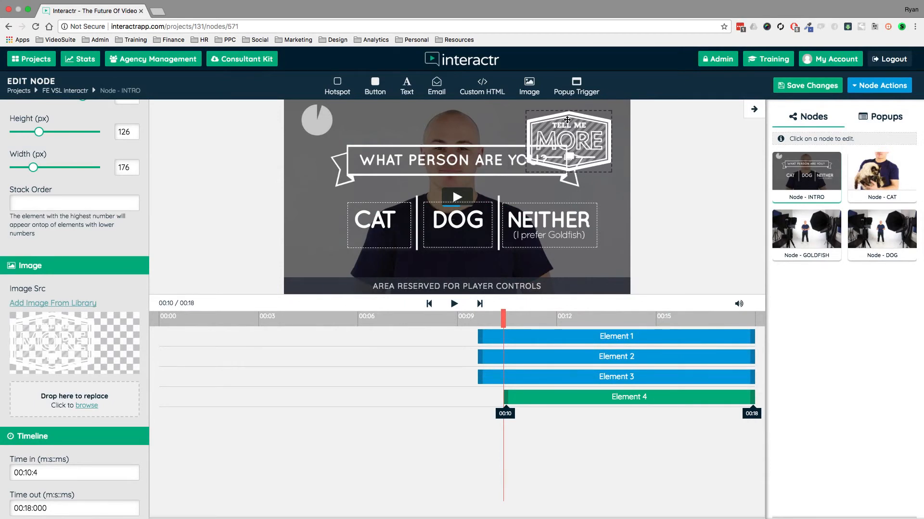
pyautogui.moveTo(567, 120); pyautogui.dragTo(569, 119)
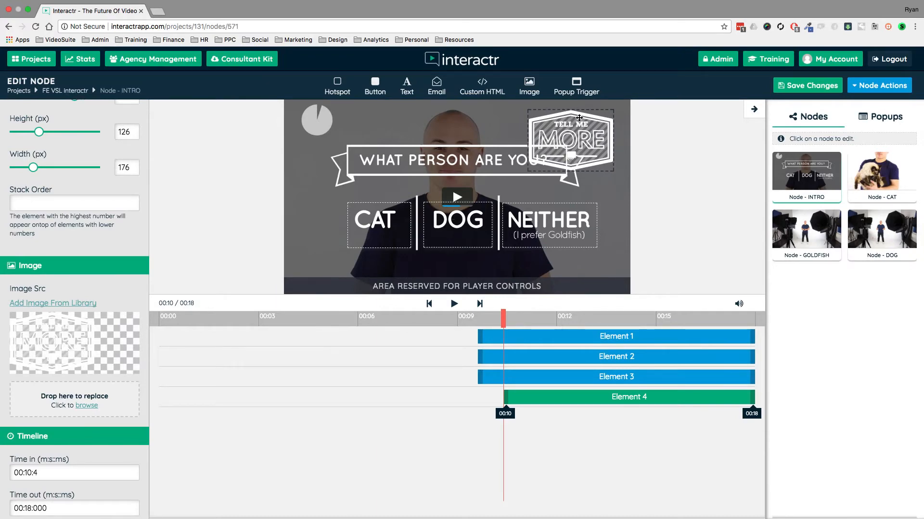
pyautogui.press('Delete')
pyautogui.click(432, 339)
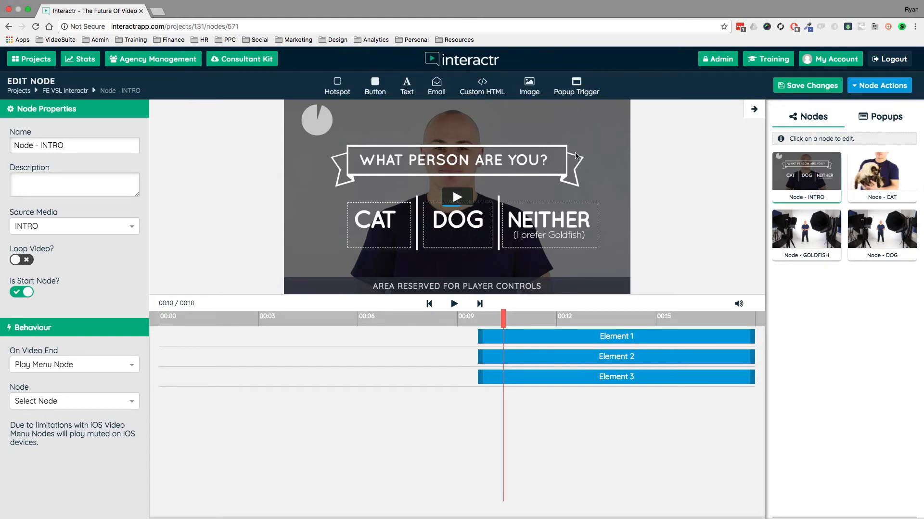
# Create a new popup for the INTRO node, apply the Email Template, and inspect its heading and Submit elements.
pyautogui.click(884, 120)
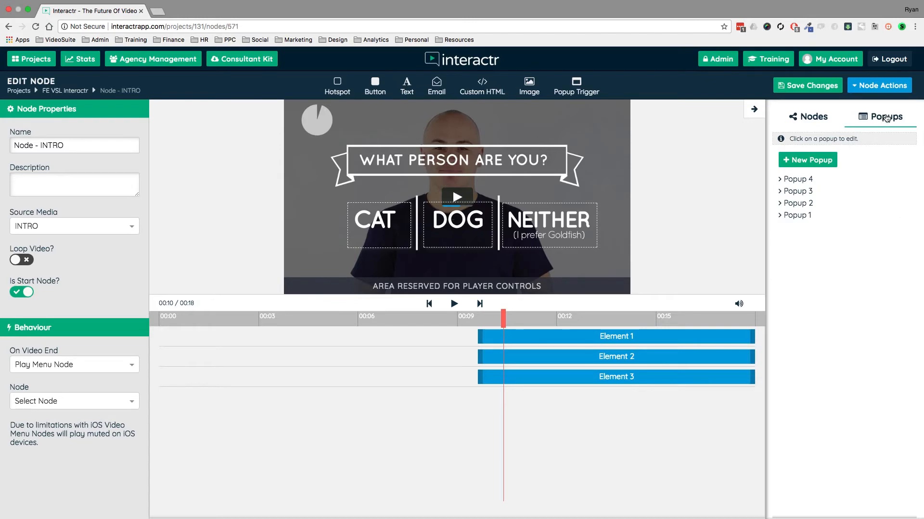
pyautogui.click(809, 164)
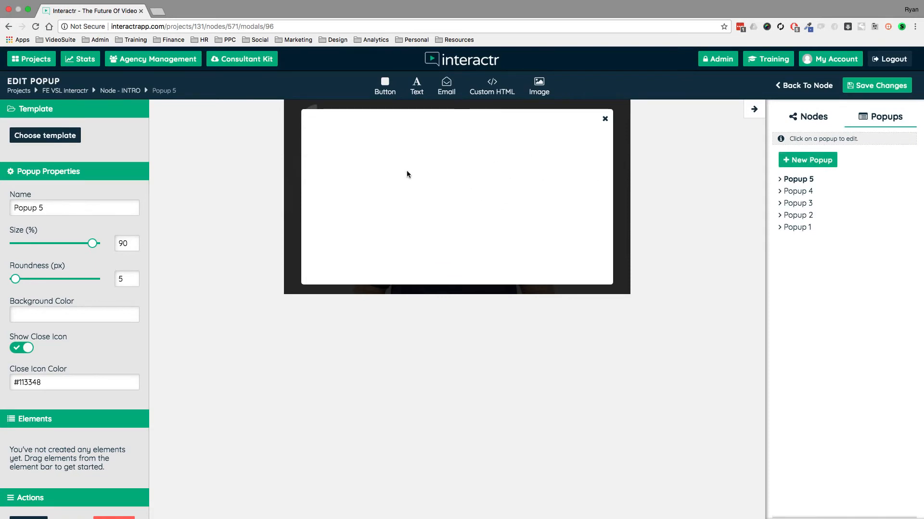
pyautogui.click(61, 137)
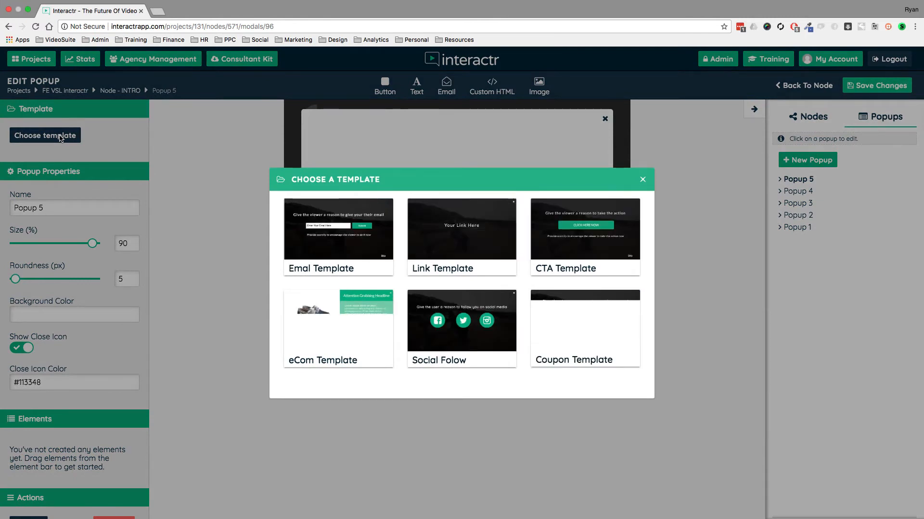
pyautogui.moveTo(390, 238)
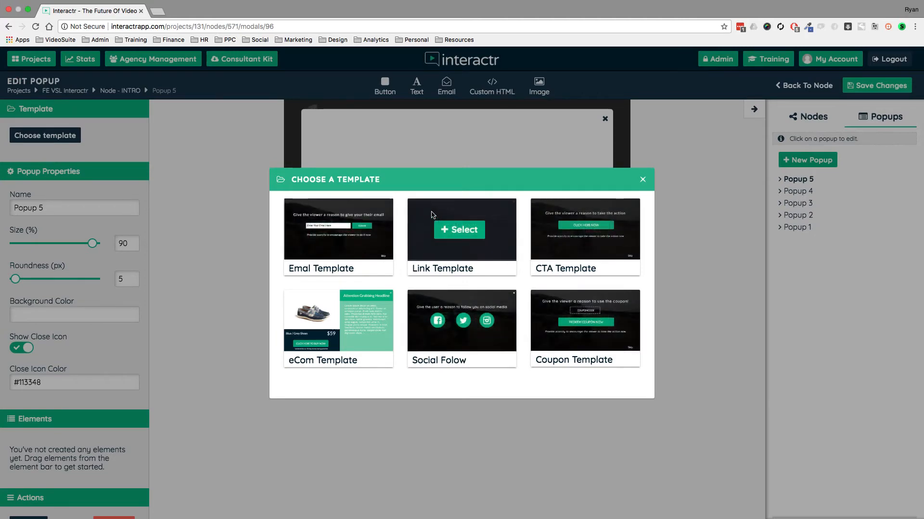
pyautogui.click(340, 230)
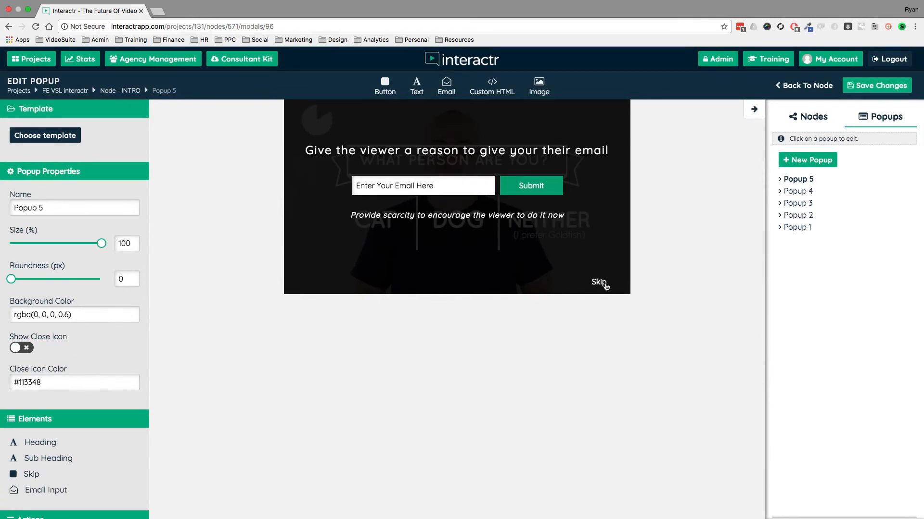
pyautogui.click(491, 151)
pyautogui.click(532, 189)
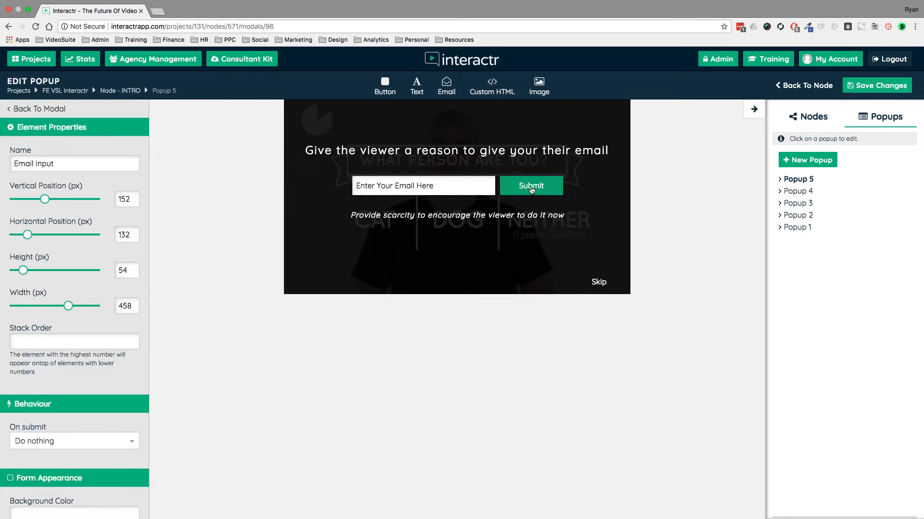
pyautogui.click(61, 109)
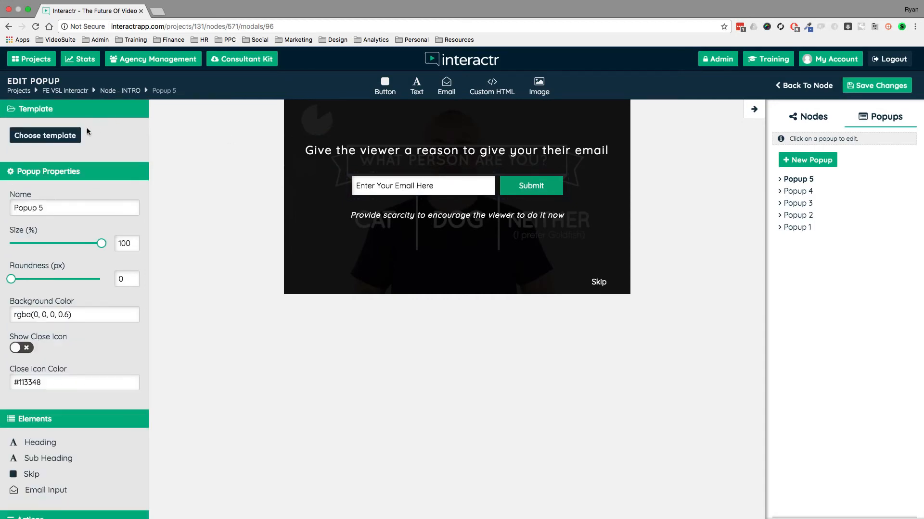
# Switch the popup's template through Coupon and CTA to the eCom Template and inspect its product description.
pyautogui.click(72, 137)
pyautogui.click(582, 319)
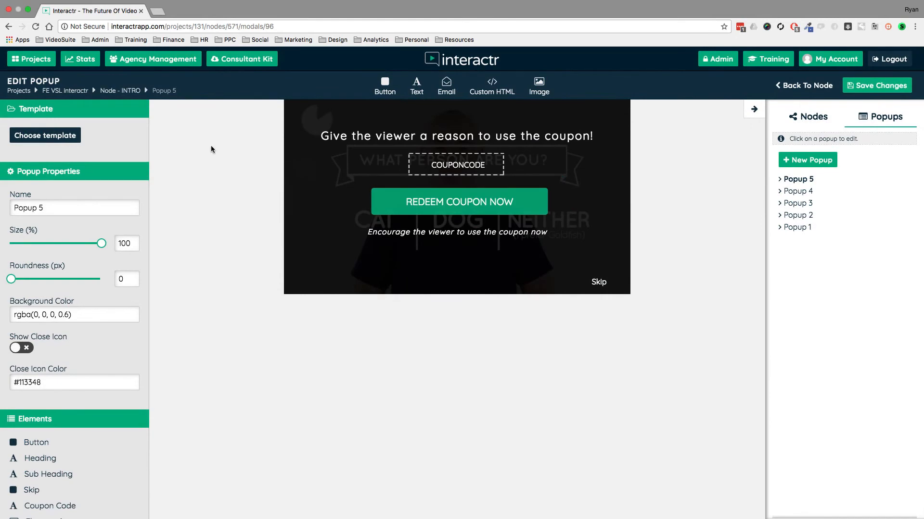
pyautogui.click(45, 135)
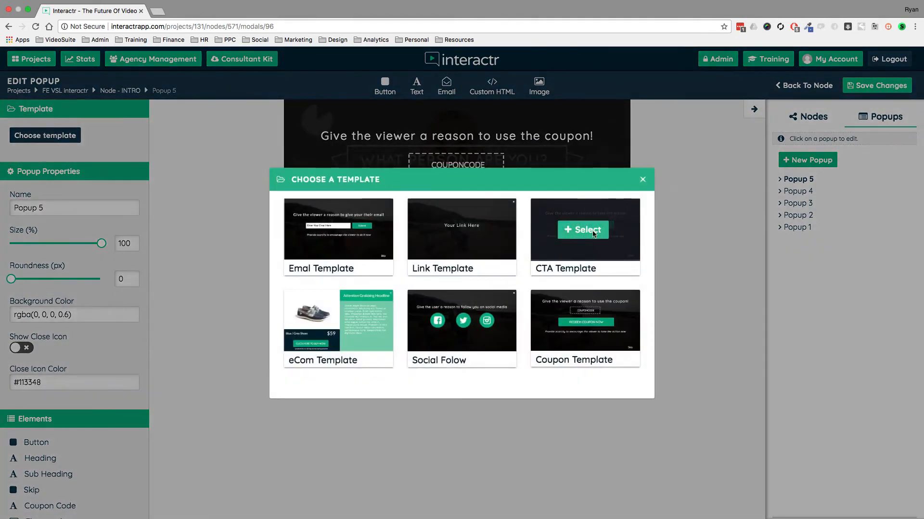
pyautogui.click(594, 234)
pyautogui.click(61, 139)
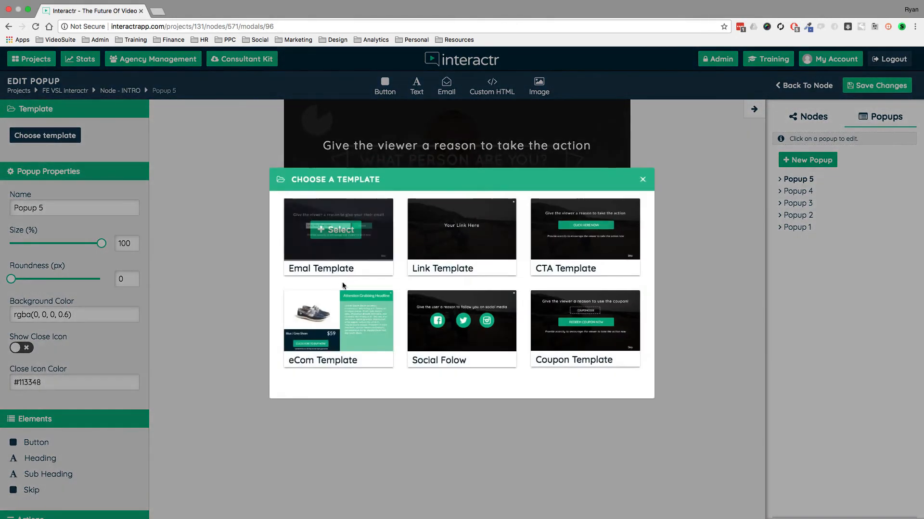
pyautogui.click(341, 320)
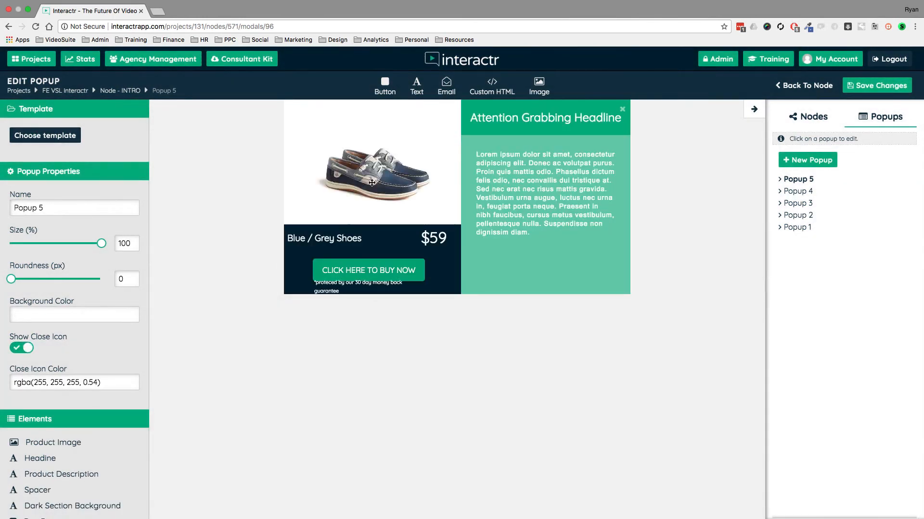
pyautogui.click(484, 144)
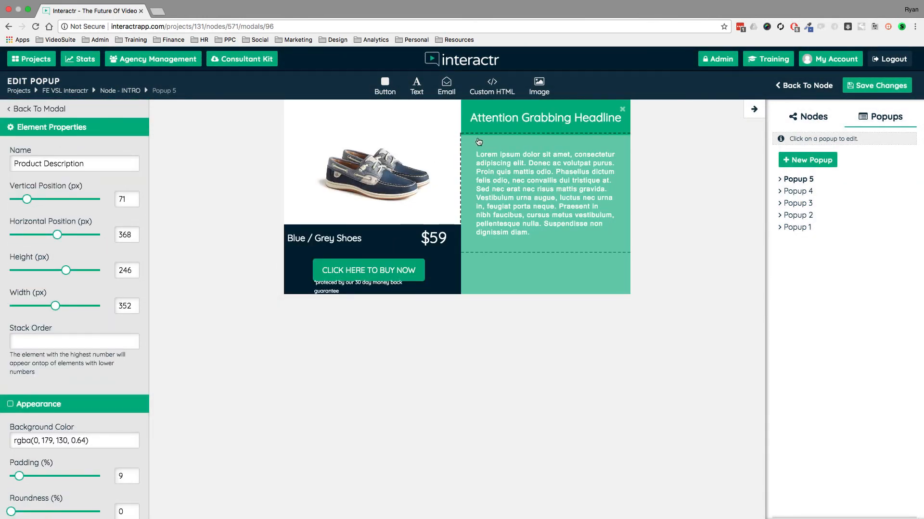
# Go back to the project canvas and nudge the GOLDFISH, CAT and DOG nodes into alignment.
pyautogui.click(806, 86)
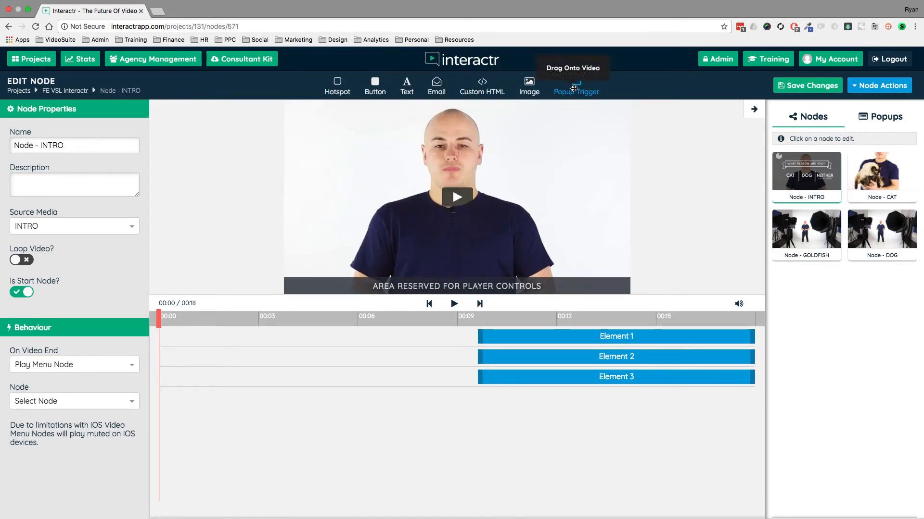
pyautogui.click(801, 86)
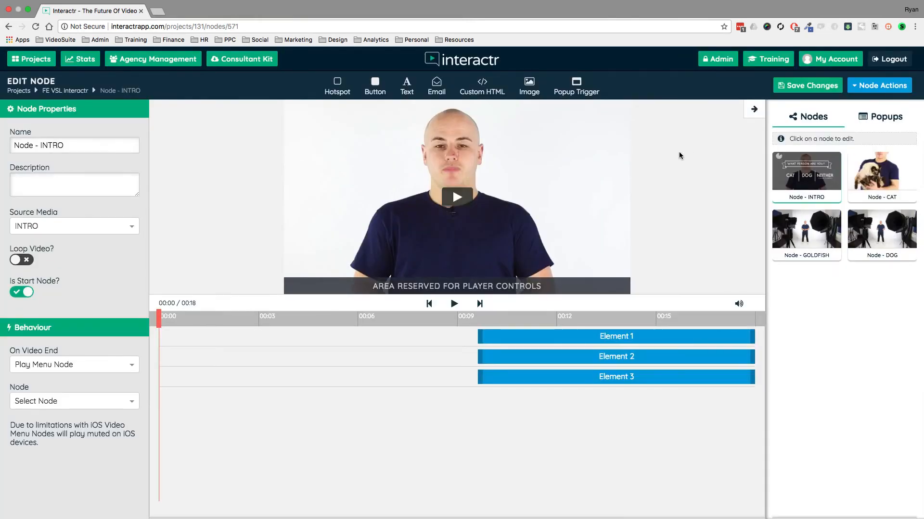
pyautogui.click(87, 91)
pyautogui.moveTo(582, 221); pyautogui.dragTo(556, 237)
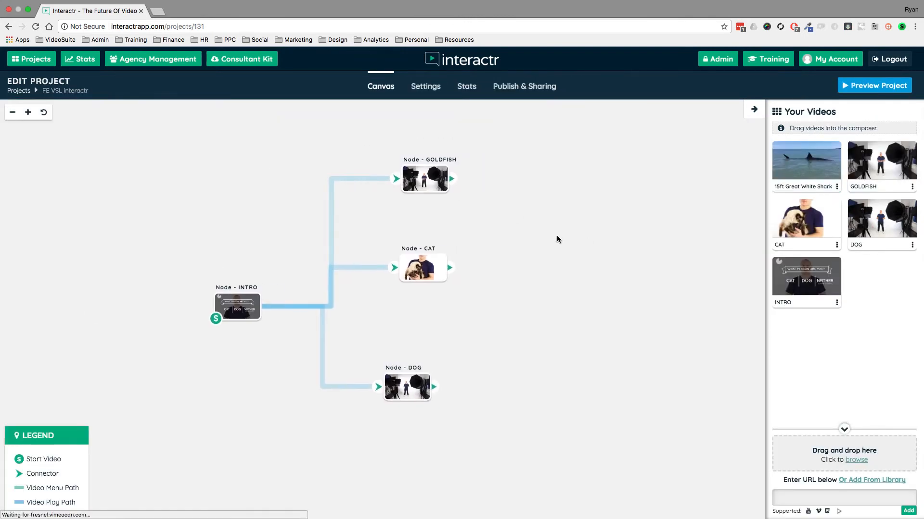
pyautogui.moveTo(409, 168)
pyautogui.mouseDown()
pyautogui.moveTo(423, 173)
pyautogui.moveTo(401, 163)
pyautogui.mouseUp()
pyautogui.moveTo(409, 264); pyautogui.dragTo(407, 274)
pyautogui.moveTo(392, 375); pyautogui.dragTo(413, 369)
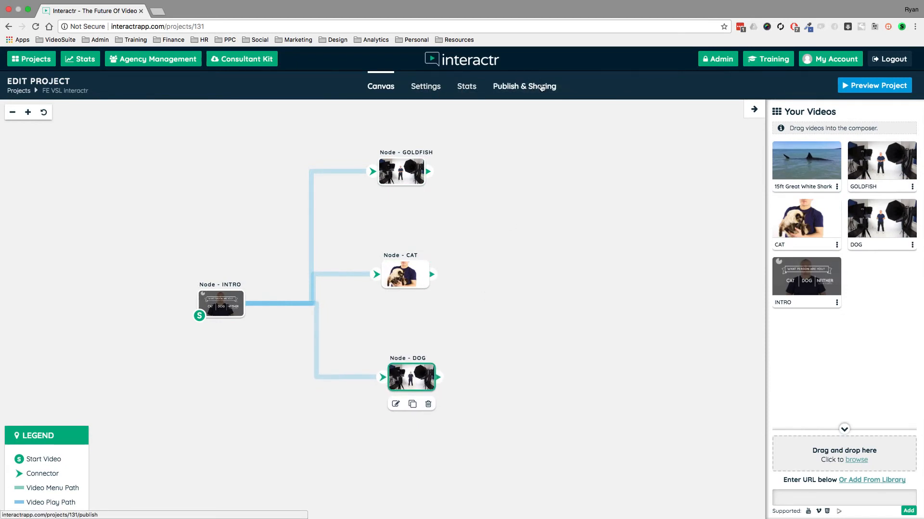
# Open the project settings and look through the player, thumbnail and Facebook Pixel options.
pyautogui.click(423, 87)
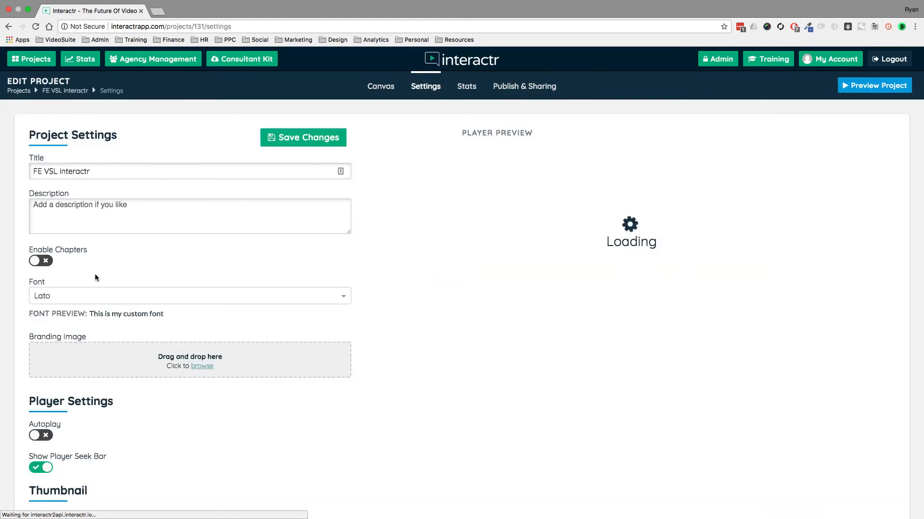
pyautogui.scroll(-5, 165, 242)
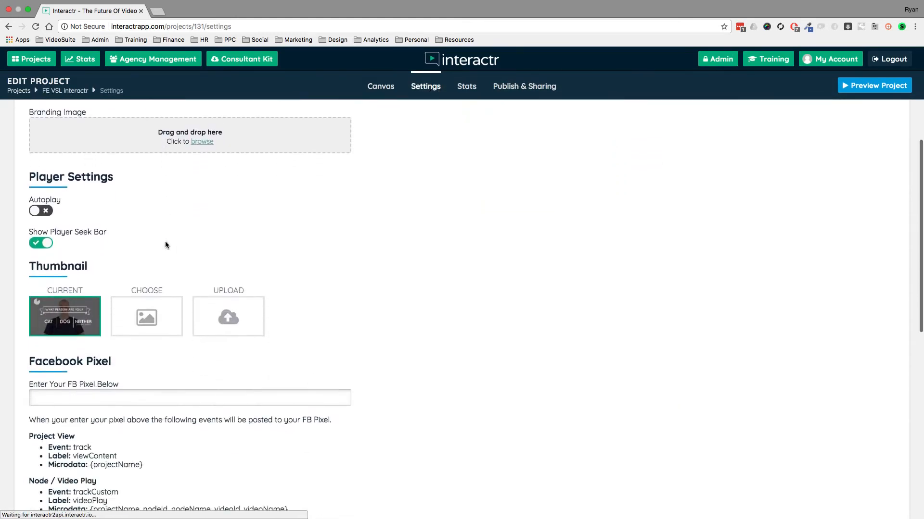
pyautogui.scroll(-10, 165, 244)
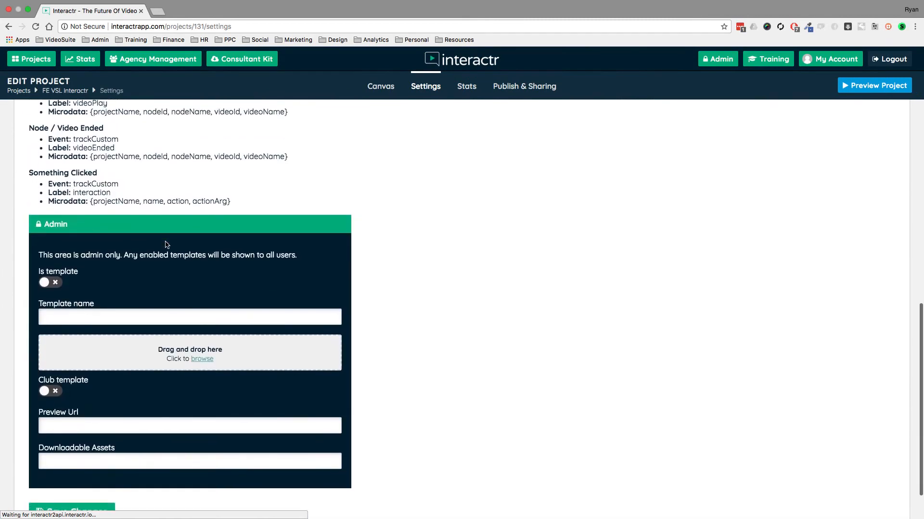
pyautogui.scroll(6, 165, 244)
pyautogui.scroll(1, 125, 248)
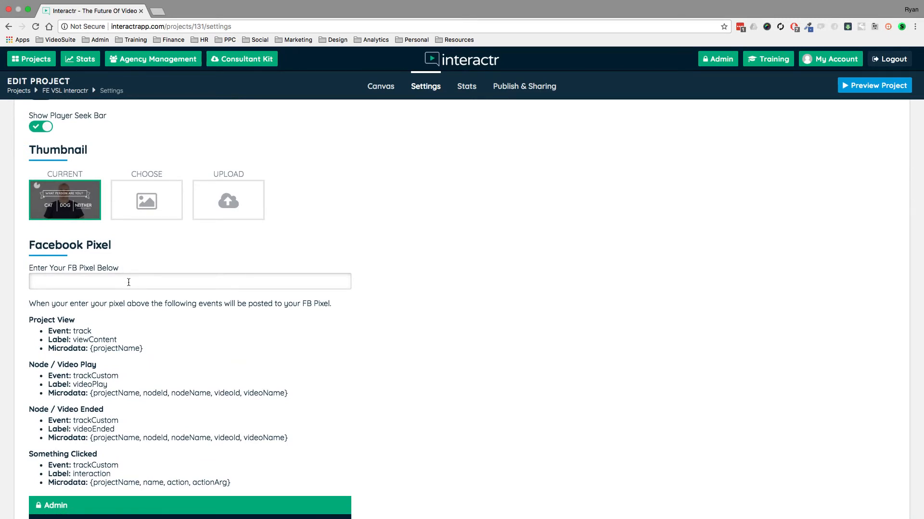
# Return to the canvas and delete the connections linking INTRO to the GOLDFISH, CAT and DOG nodes.
pyautogui.scroll(-1, 133, 281)
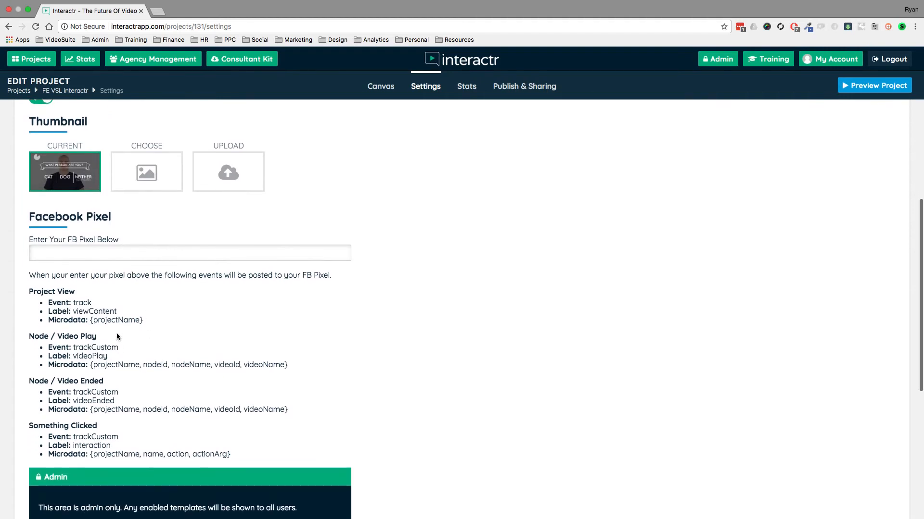
pyautogui.scroll(10, 118, 337)
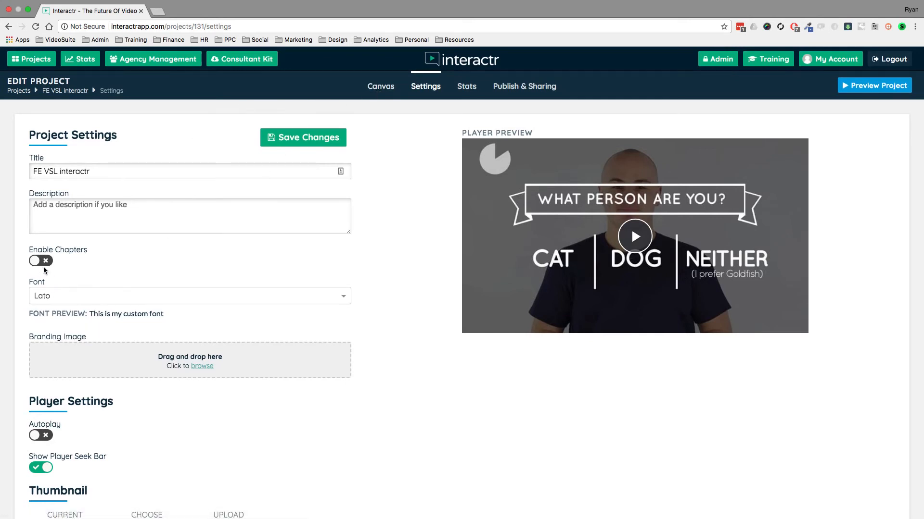
pyautogui.click(380, 86)
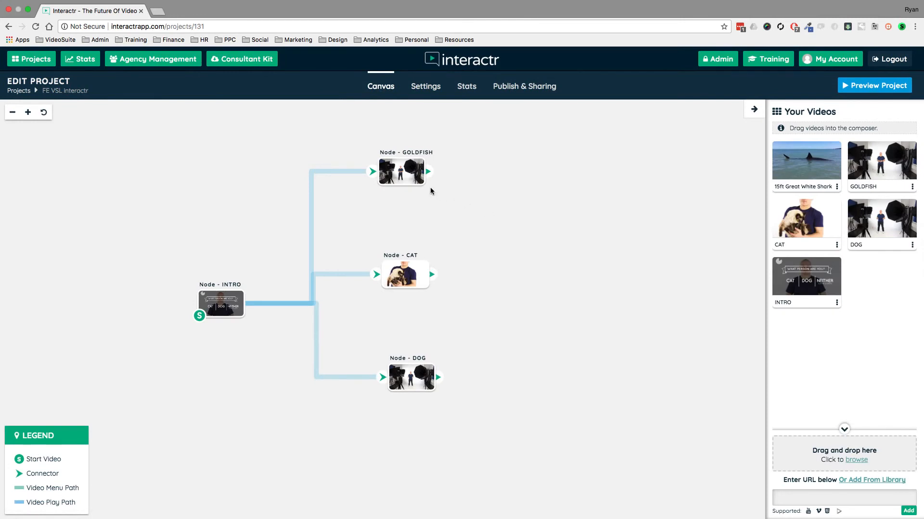
pyautogui.moveTo(421, 173); pyautogui.dragTo(439, 173)
pyautogui.click(371, 171)
pyautogui.press('Delete')
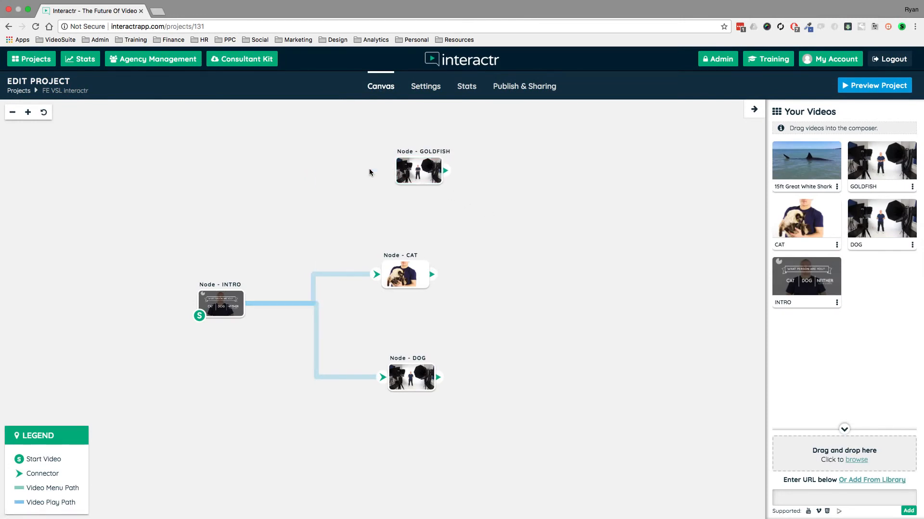
pyautogui.click(356, 275)
pyautogui.press('Delete')
pyautogui.click(316, 317)
pyautogui.press('Delete')
# Reposition the INTRO, GOLDFISH, CAT and DOG nodes on the canvas.
pyautogui.moveTo(225, 309); pyautogui.dragTo(188, 272)
pyautogui.moveTo(407, 174); pyautogui.dragTo(377, 171)
pyautogui.moveTo(402, 266); pyautogui.dragTo(388, 255)
pyautogui.moveTo(427, 380); pyautogui.dragTo(406, 373)
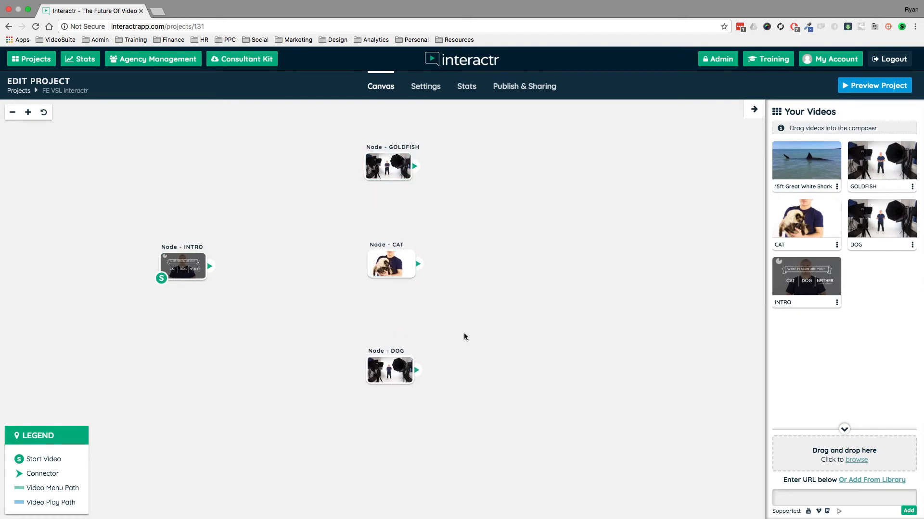
# Add the 15ft Great White Shark video to the canvas as a new node and rearrange the nodes around it.
pyautogui.moveTo(799, 161); pyautogui.dragTo(525, 207)
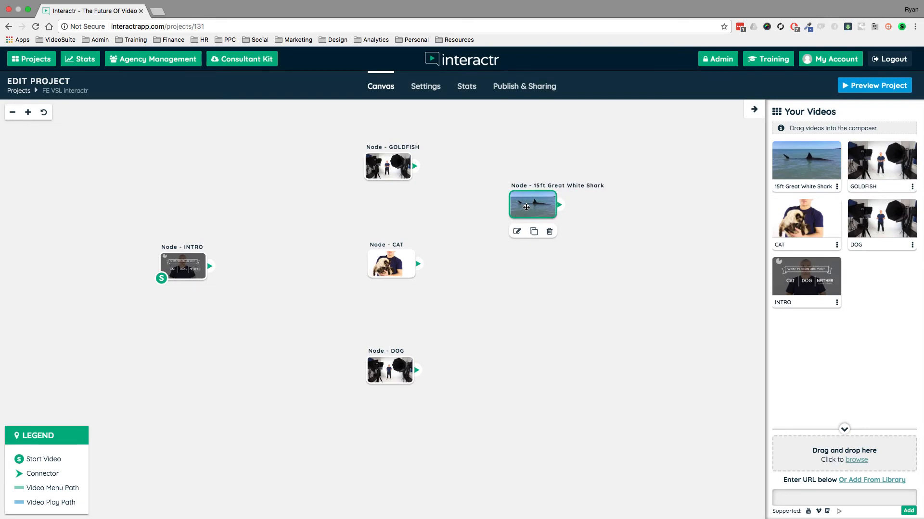
pyautogui.moveTo(390, 166); pyautogui.dragTo(392, 158)
pyautogui.moveTo(391, 264); pyautogui.dragTo(521, 314)
pyautogui.moveTo(390, 371); pyautogui.dragTo(335, 324)
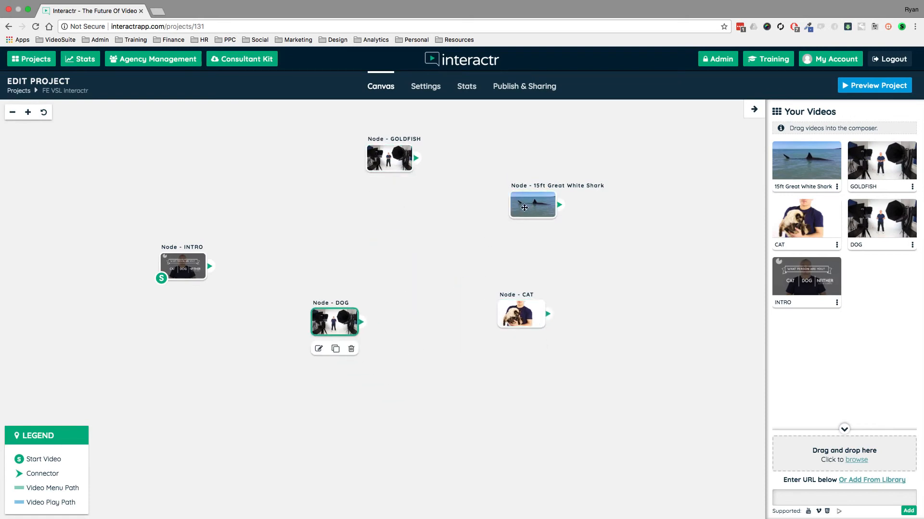
pyautogui.moveTo(524, 207); pyautogui.dragTo(437, 222)
# Turn on Enable Chapters in the project settings and save the changes.
pyautogui.click(431, 87)
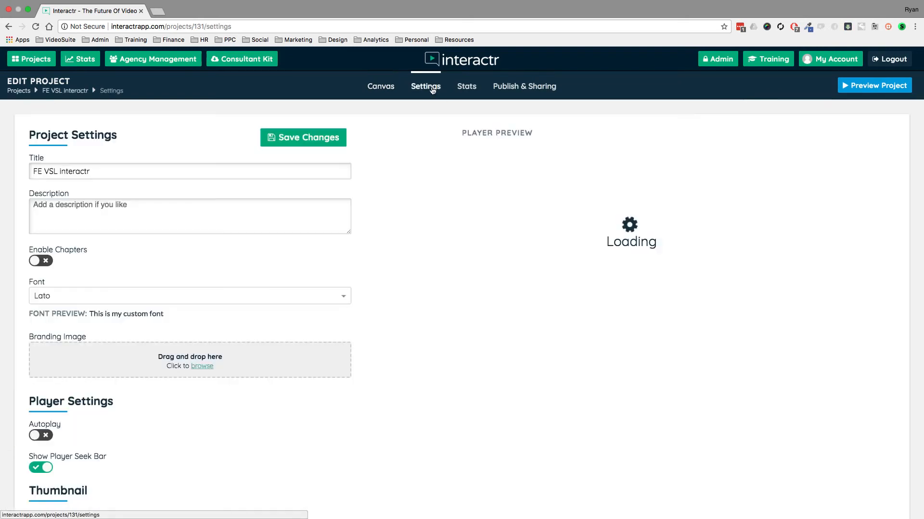
pyautogui.click(34, 261)
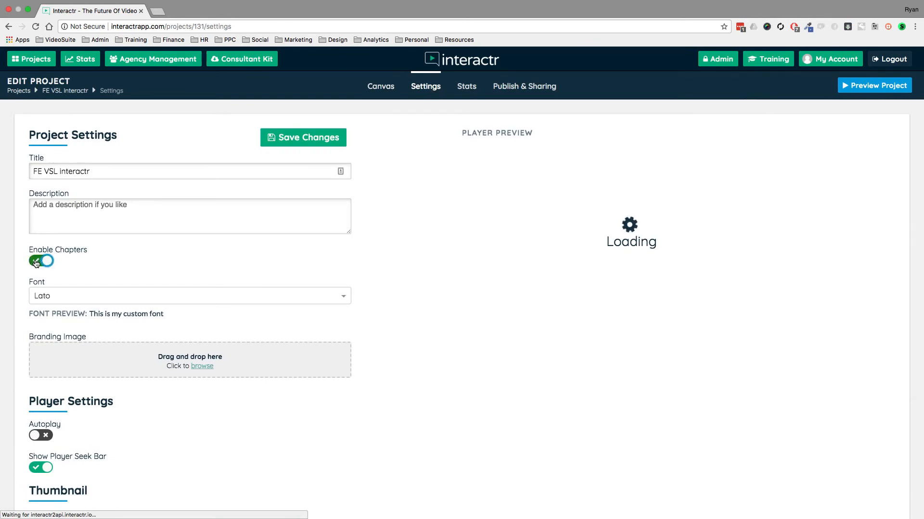
pyautogui.click(302, 140)
# Back on the canvas, move the shark, INTRO and GOLDFISH nodes to new positions.
pyautogui.click(380, 89)
pyautogui.moveTo(436, 218); pyautogui.dragTo(414, 235)
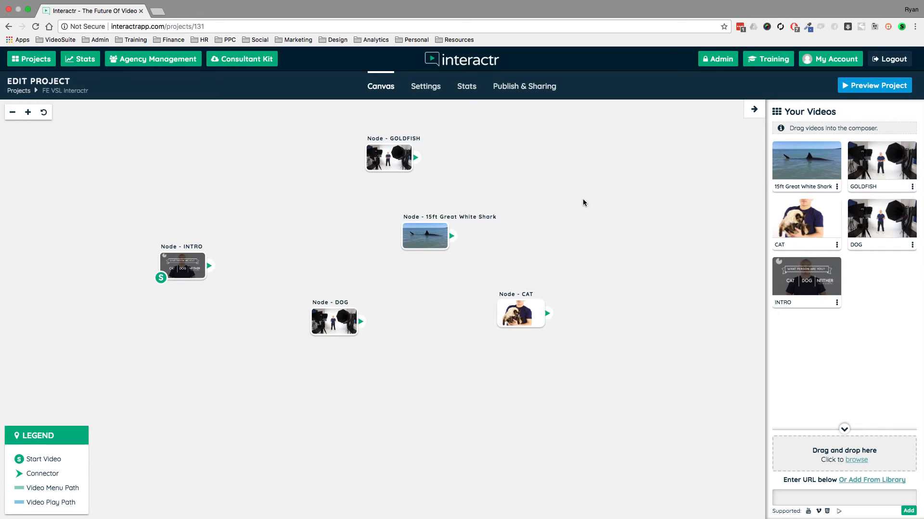
pyautogui.moveTo(195, 256); pyautogui.dragTo(159, 268)
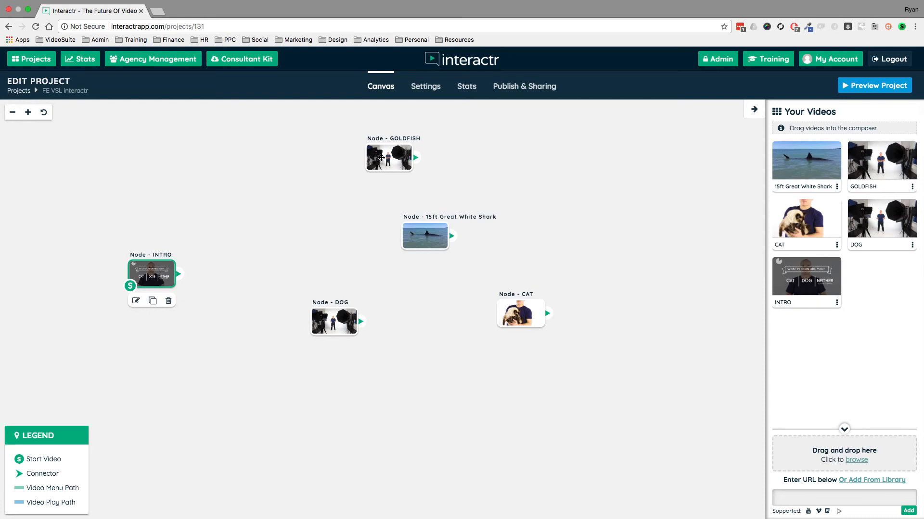
pyautogui.moveTo(376, 157); pyautogui.dragTo(345, 150)
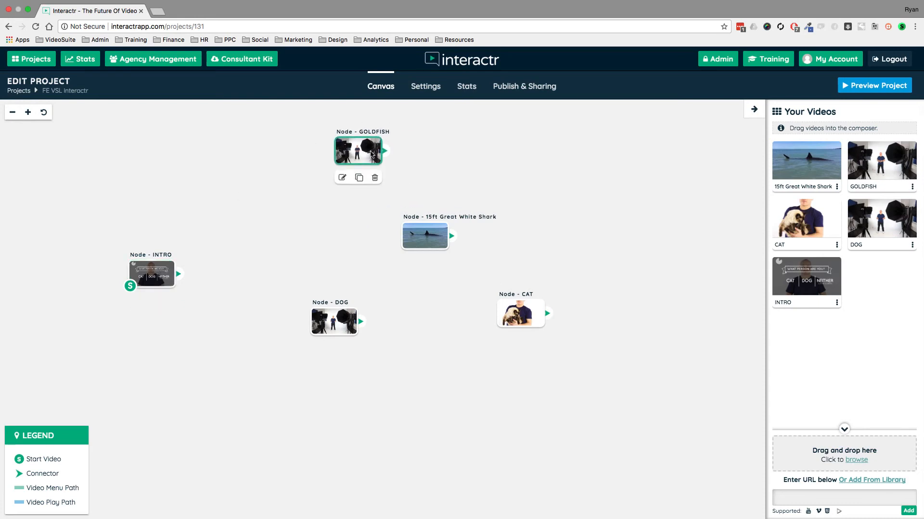
# Preview the project and jump between the shark, CAT and GOLDFISH nodes using the chapters list.
pyautogui.click(875, 86)
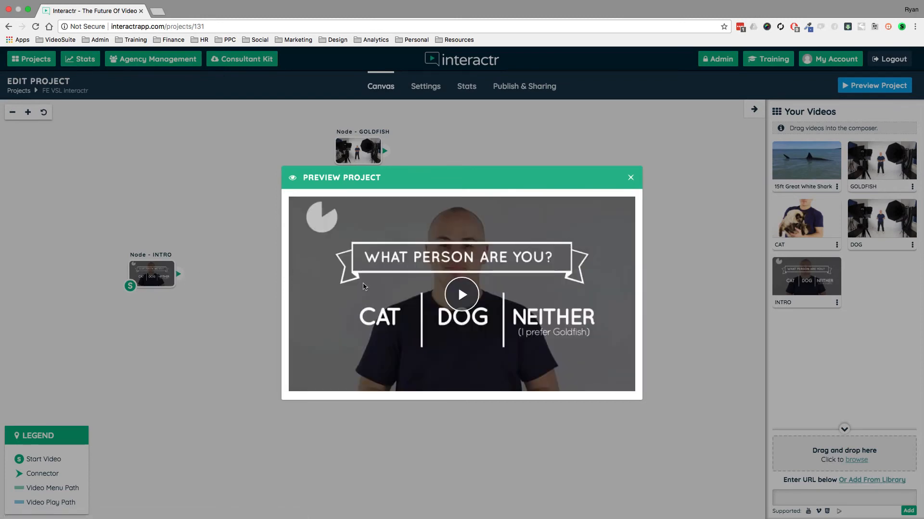
pyautogui.click(461, 296)
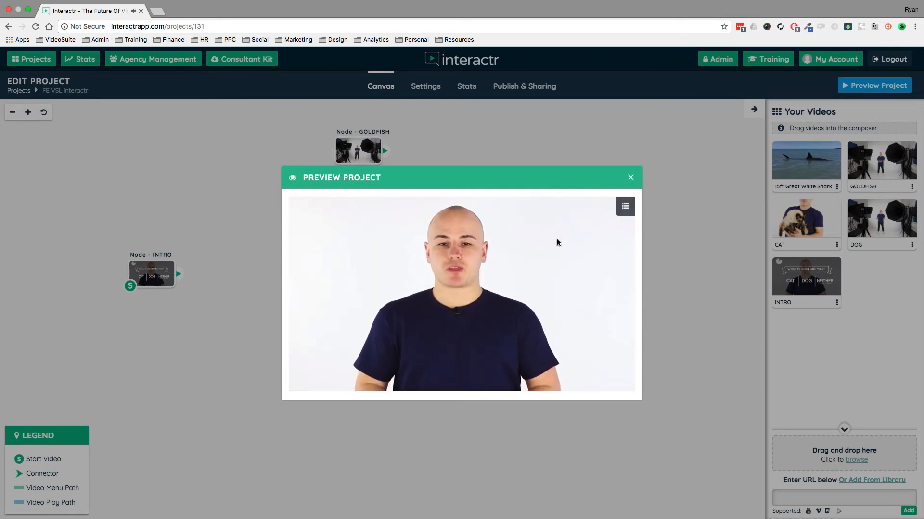
pyautogui.click(624, 207)
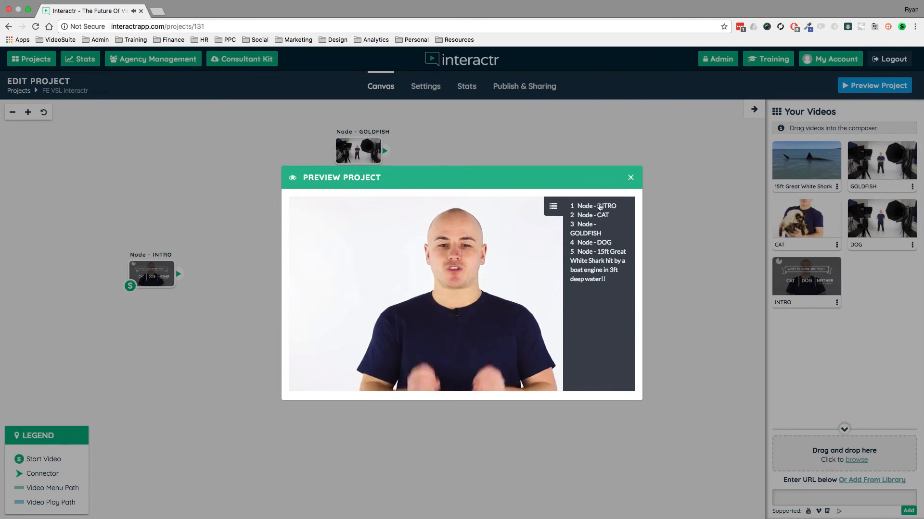
pyautogui.click(582, 263)
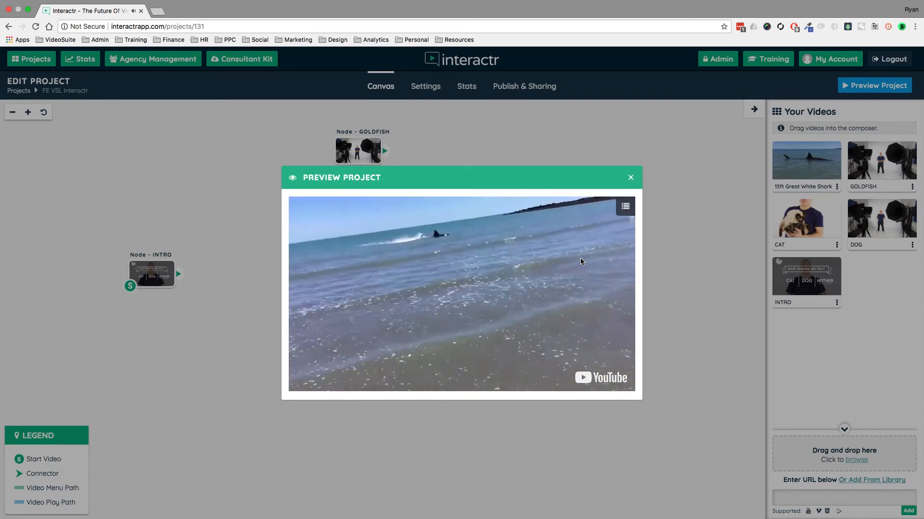
pyautogui.click(625, 208)
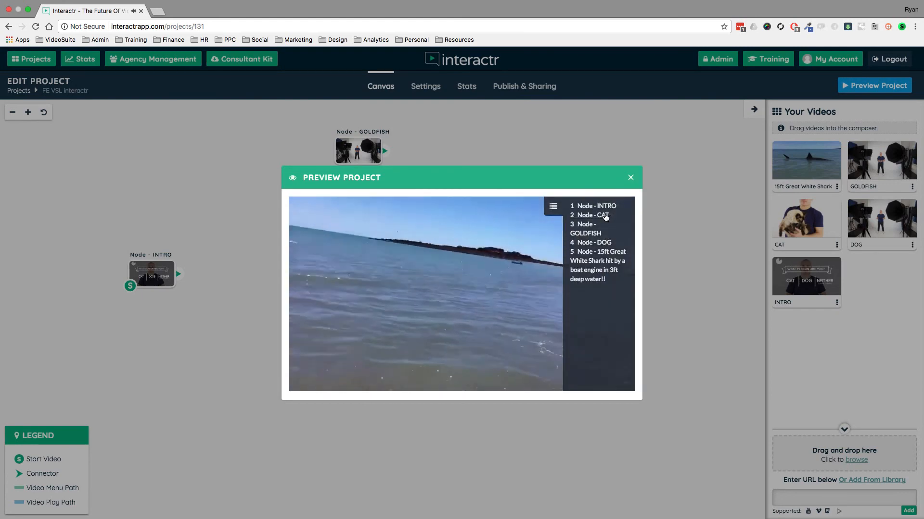
pyautogui.click(604, 215)
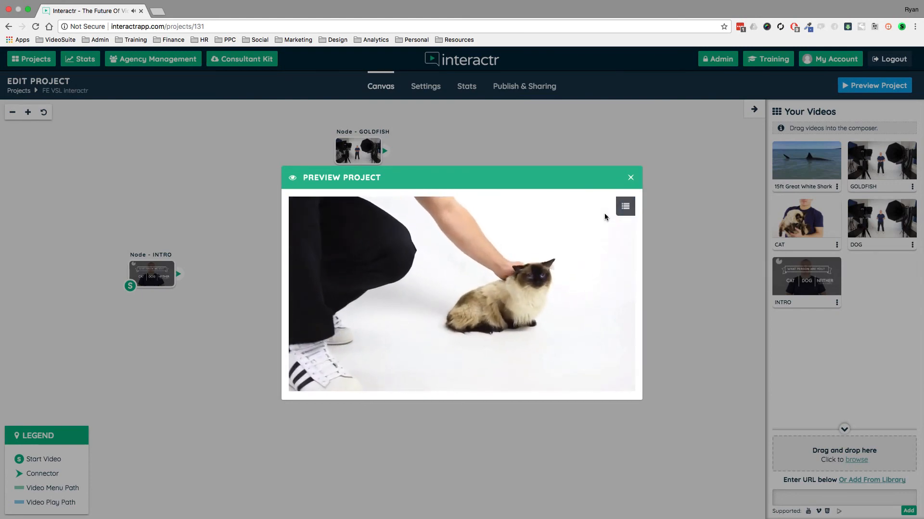
pyautogui.click(625, 207)
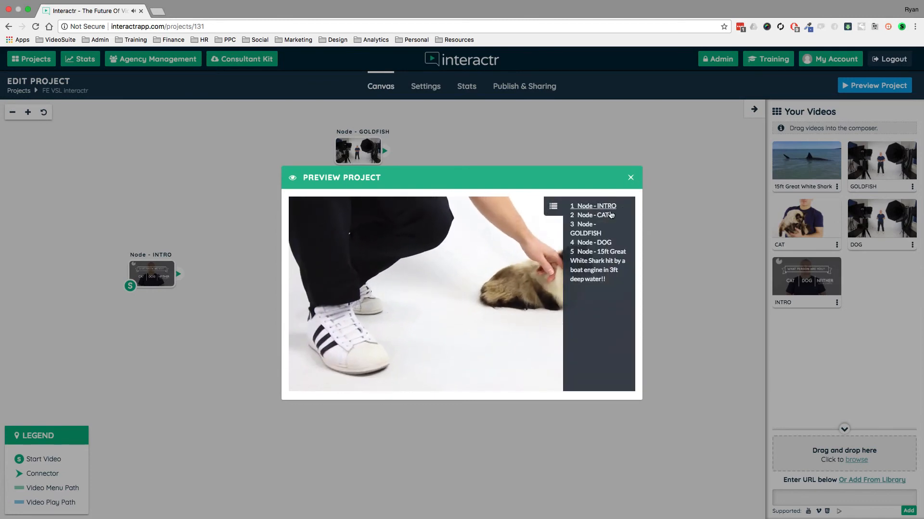
pyautogui.click(590, 234)
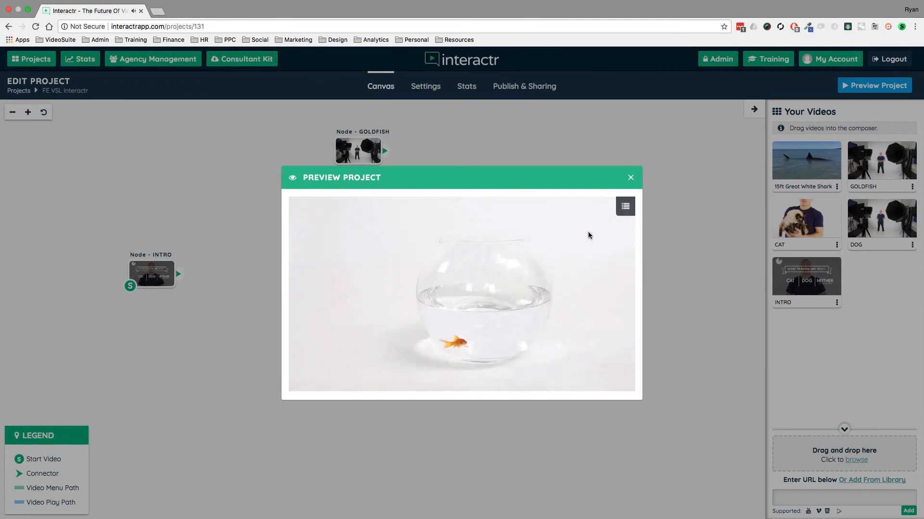
pyautogui.click(630, 178)
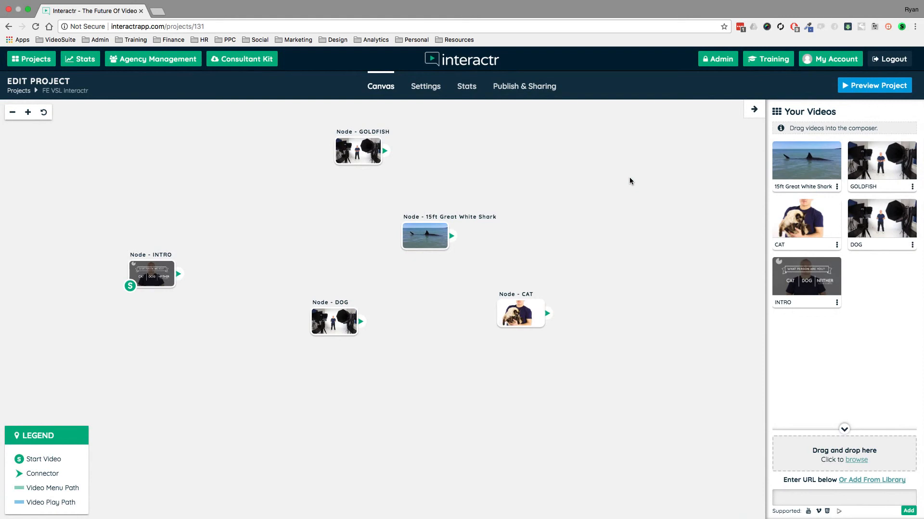
# Rearrange the INTRO, GOLDFISH, shark, DOG and CAT nodes into a new layout on the canvas.
pyautogui.moveTo(163, 280); pyautogui.dragTo(141, 274)
pyautogui.moveTo(362, 142); pyautogui.dragTo(421, 146)
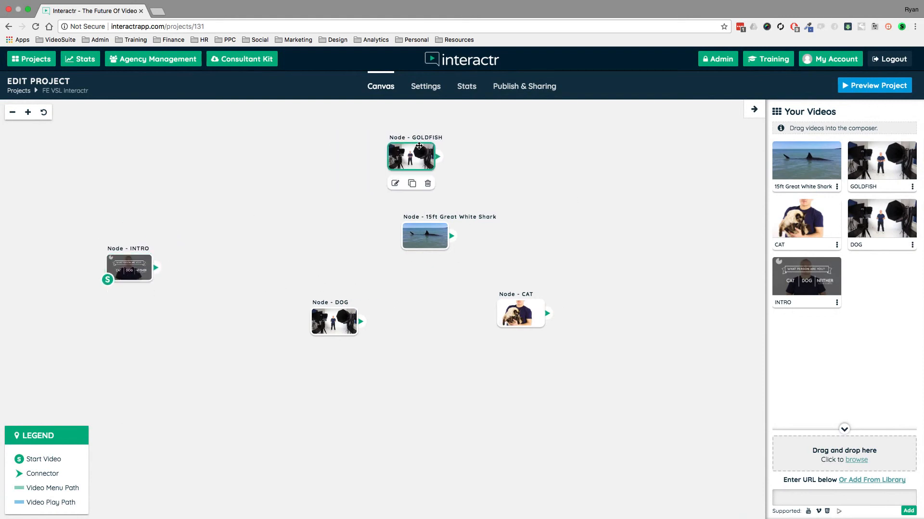
pyautogui.moveTo(423, 245); pyautogui.dragTo(303, 208)
pyautogui.moveTo(328, 313); pyautogui.dragTo(418, 253)
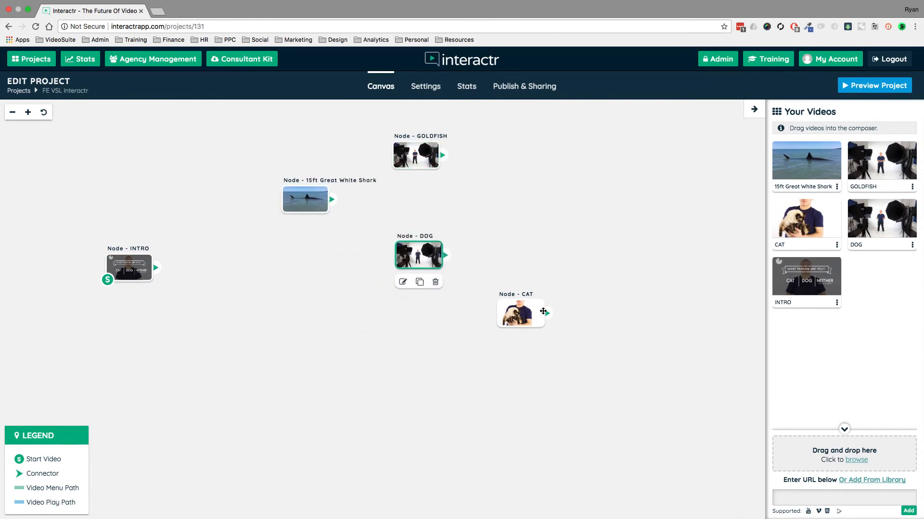
pyautogui.moveTo(520, 313); pyautogui.dragTo(494, 356)
# Turn off Enable Chapters in the project settings and save the changes.
pyautogui.click(425, 90)
pyautogui.click(45, 263)
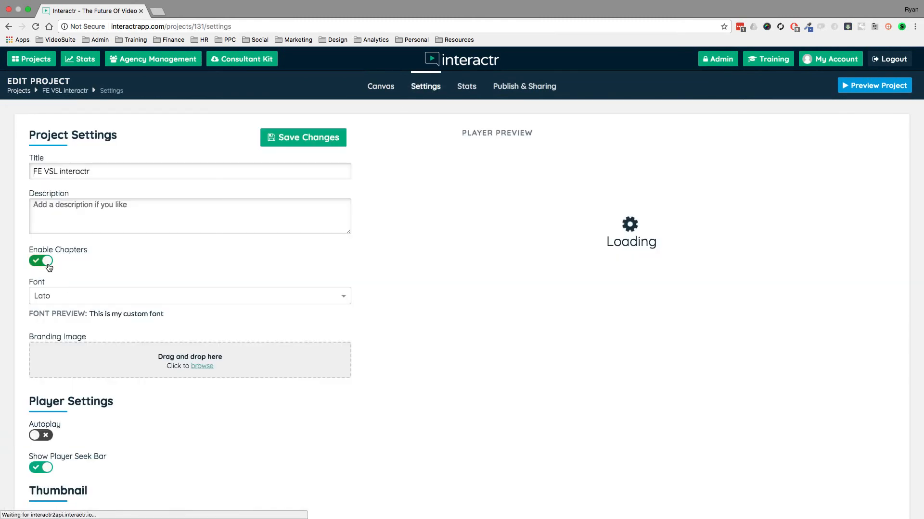
pyautogui.click(296, 145)
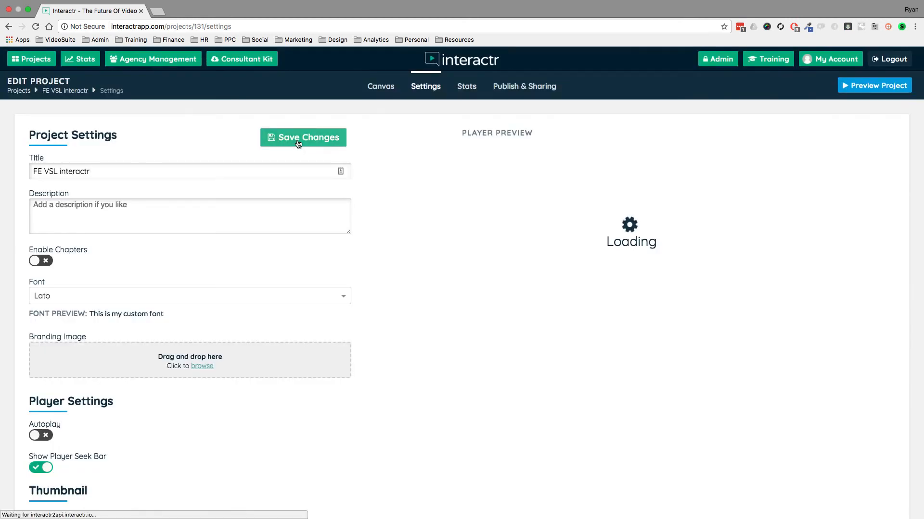
# Open the project Stats page and look through the views, retention, interactions, conversions and revenue charts.
pyautogui.click(466, 86)
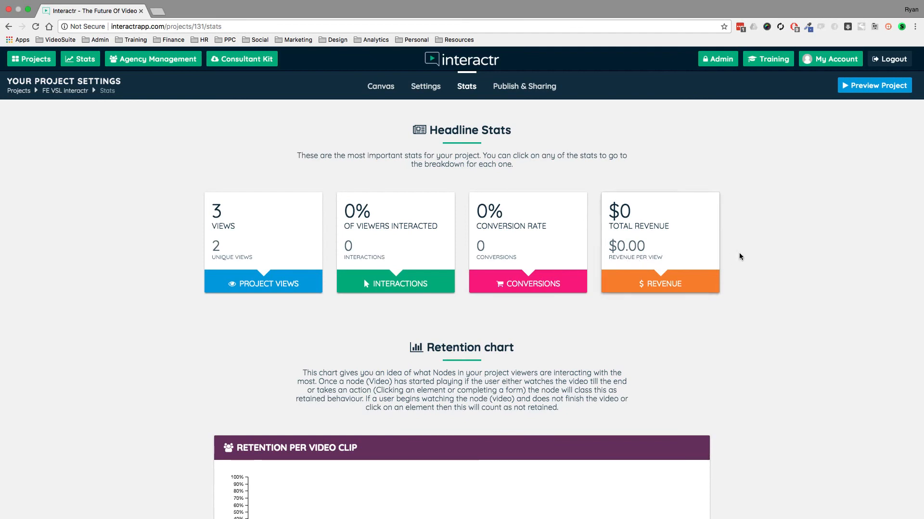
pyautogui.scroll(-4, 779, 246)
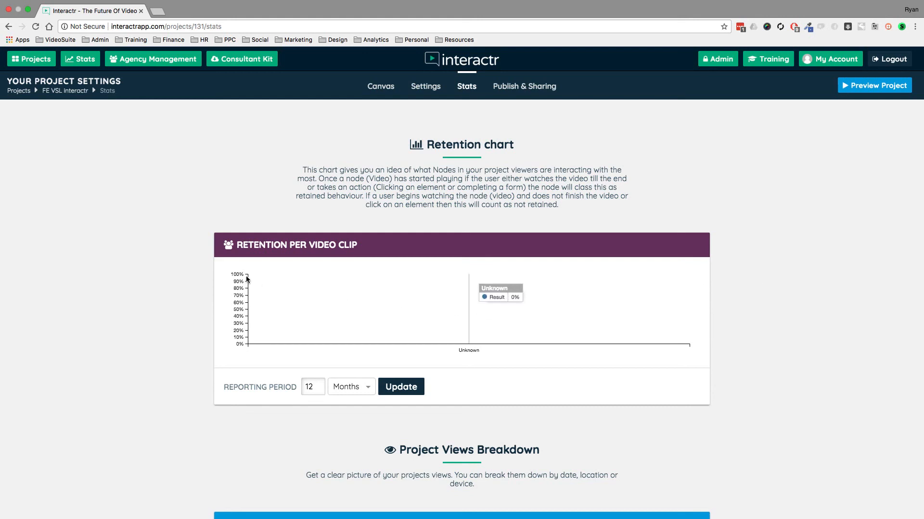
pyautogui.scroll(-3, 795, 322)
pyautogui.scroll(-3, 794, 321)
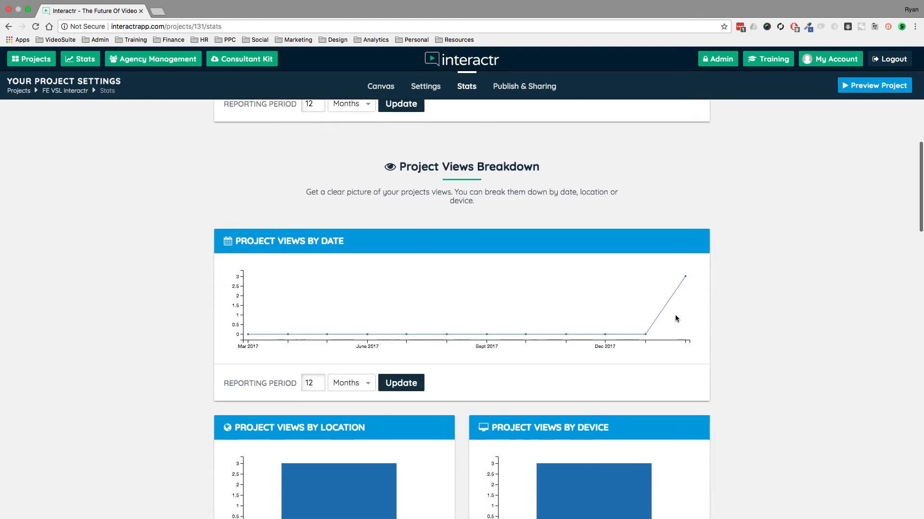
pyautogui.scroll(-2, 772, 310)
pyautogui.moveTo(614, 348)
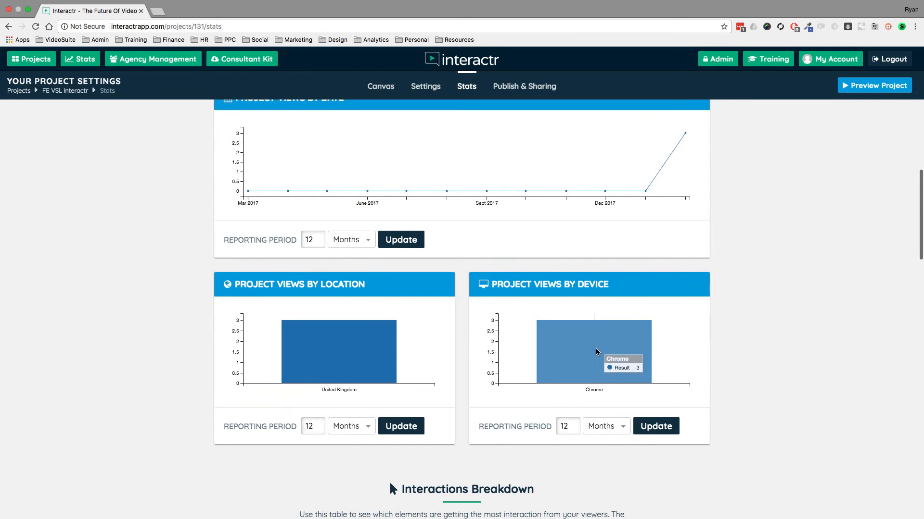
pyautogui.scroll(-3, 115, 340)
pyautogui.scroll(-5, 120, 337)
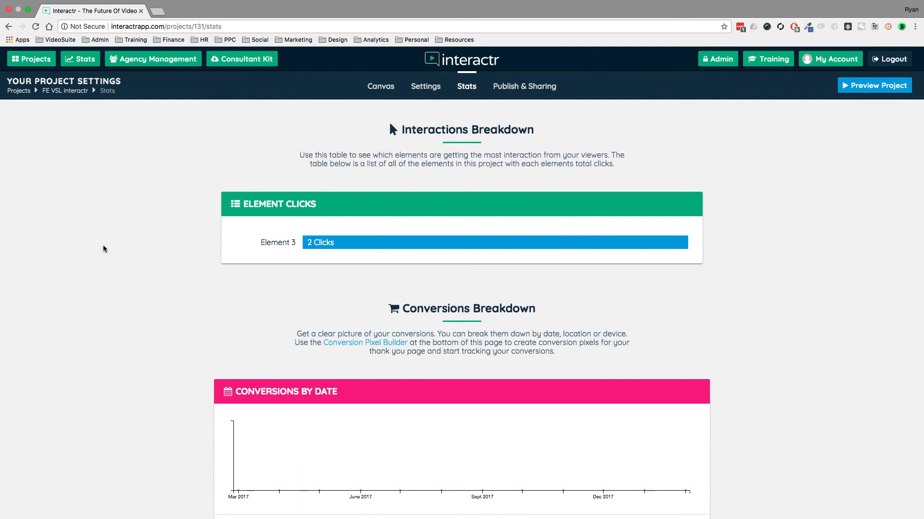
pyautogui.scroll(-4, 104, 248)
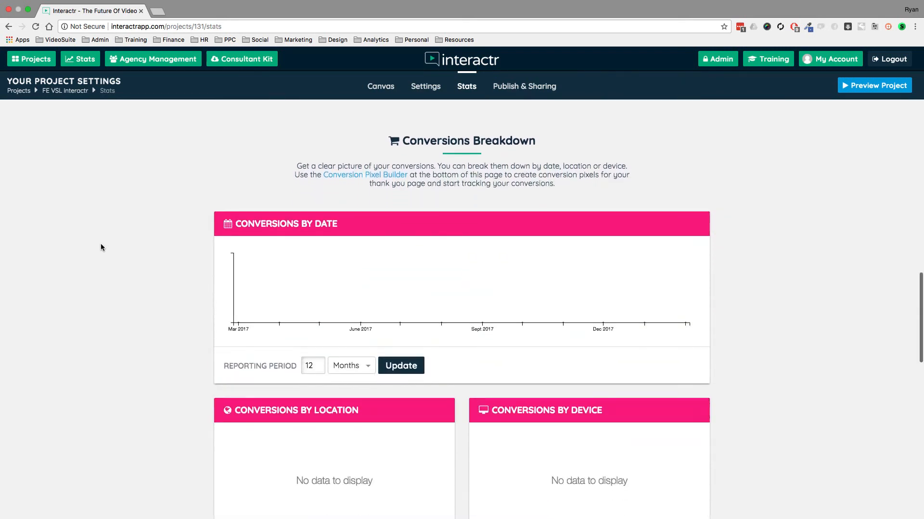
pyautogui.scroll(-10, 100, 244)
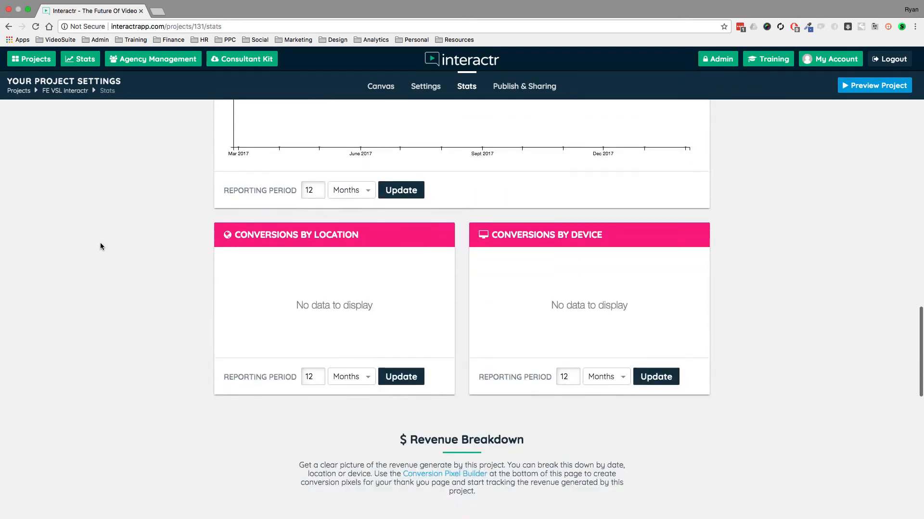
pyautogui.scroll(-8, 101, 246)
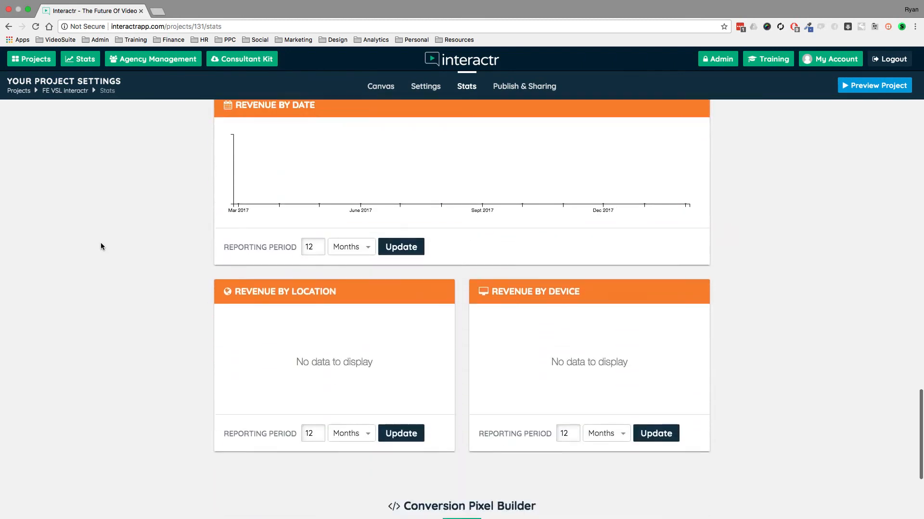
pyautogui.scroll(20, 101, 246)
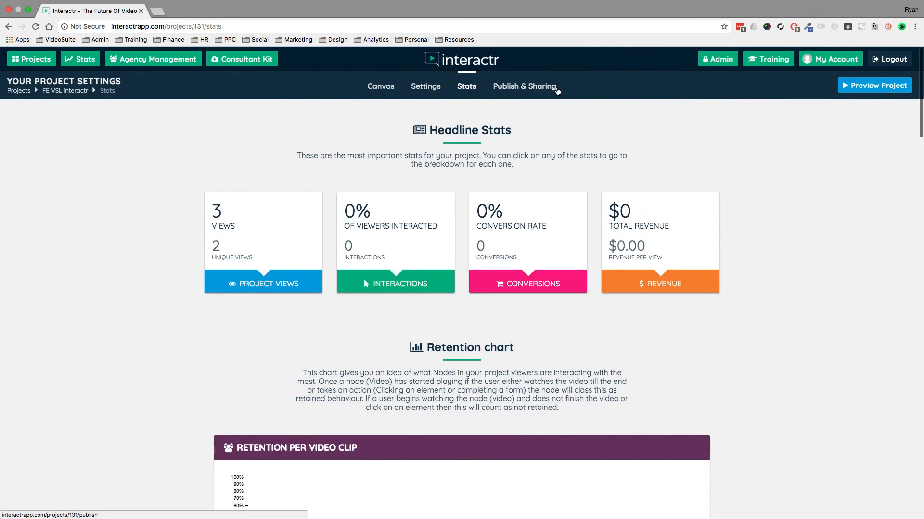
# Open the project's share page from Publish & Sharing in a new tab, look through it, and return to the editor.
pyautogui.click(524, 86)
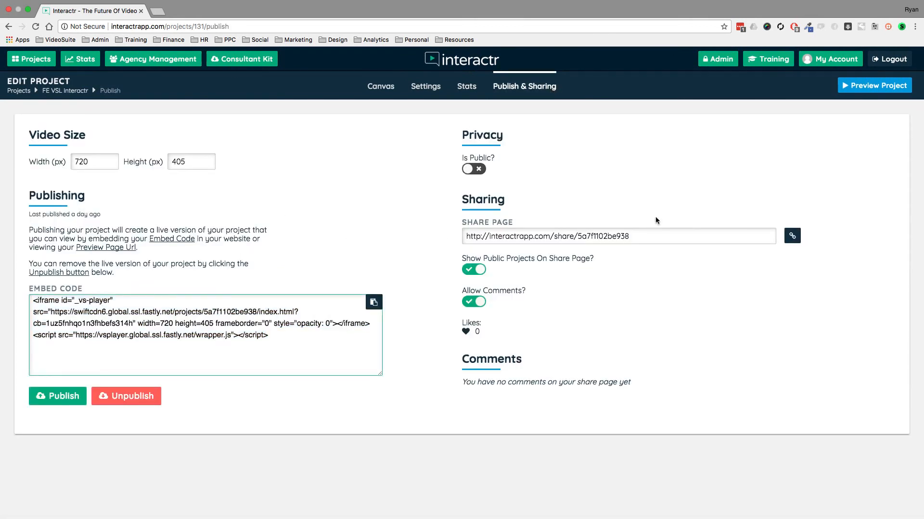
pyautogui.click(791, 236)
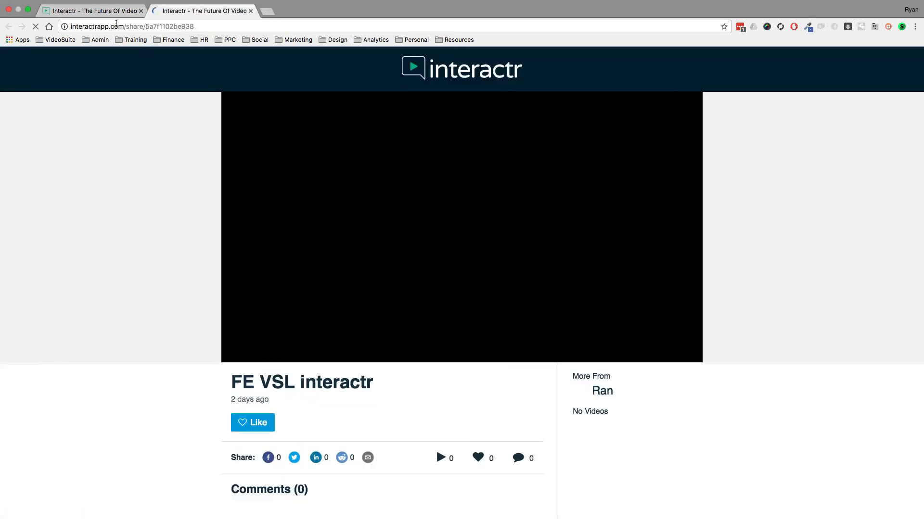
pyautogui.scroll(-6, 75, 281)
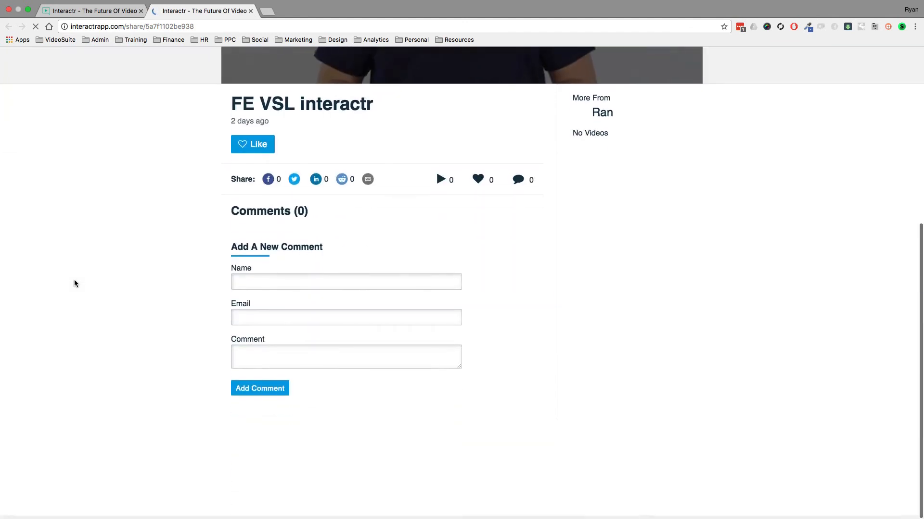
pyautogui.scroll(6, 74, 280)
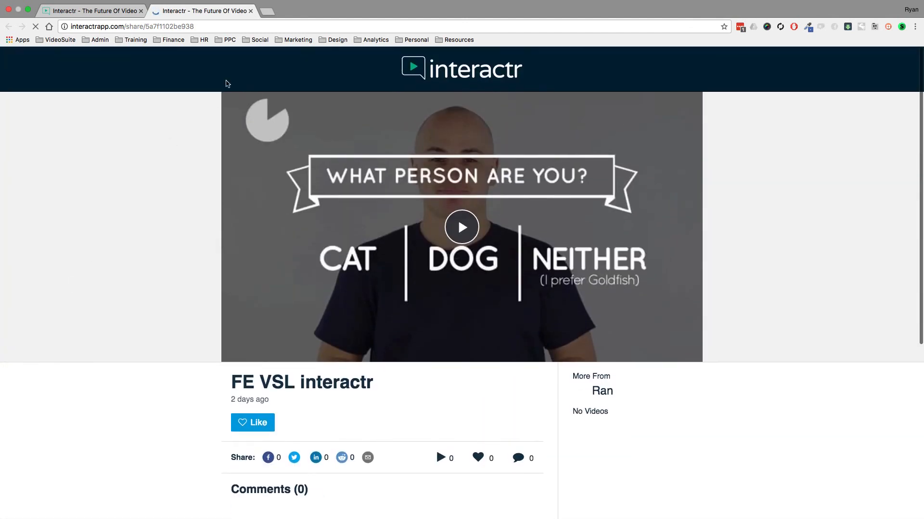
pyautogui.click(250, 11)
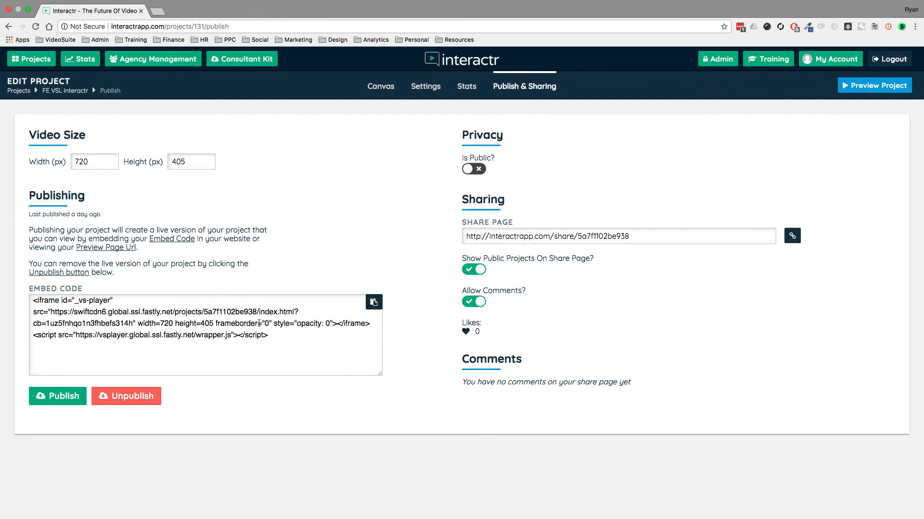
# Select the entire embed code text in the Publish & Sharing page, then deselect it.
pyautogui.click(277, 340)
pyautogui.press('super+a')
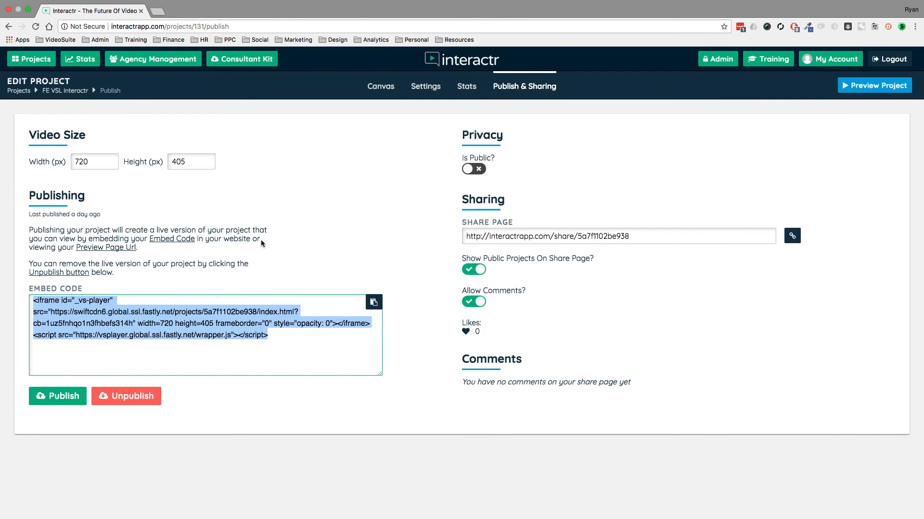
pyautogui.click(297, 243)
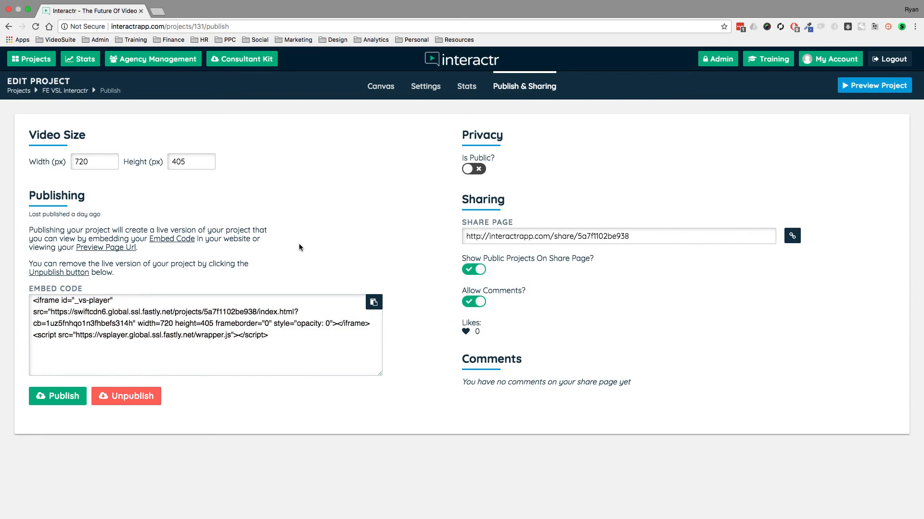
# Go to the Canvas and move the DOG node down and to the left.
pyautogui.click(378, 91)
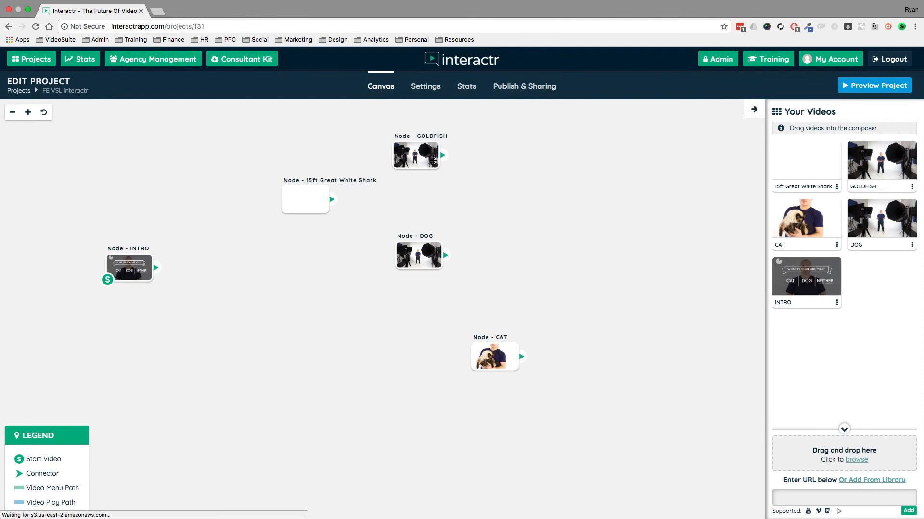
pyautogui.moveTo(506, 164)
pyautogui.moveTo(426, 255); pyautogui.dragTo(389, 280)
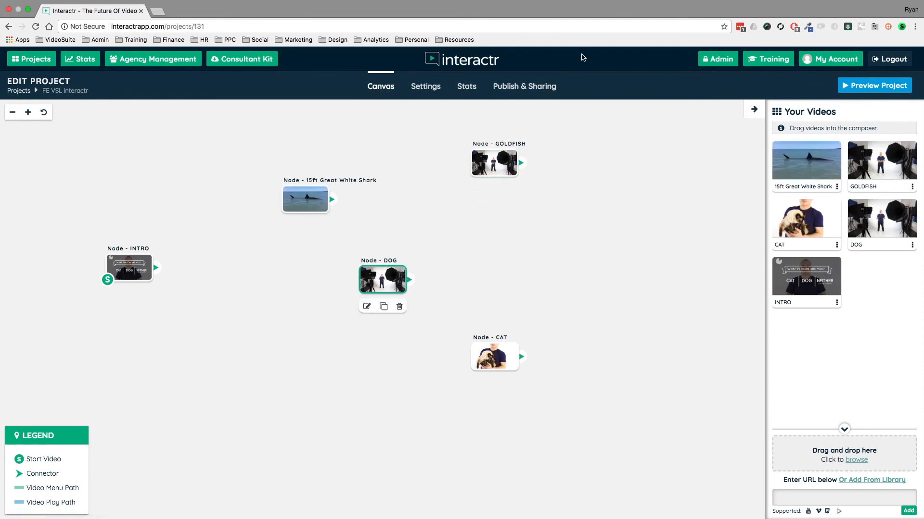
# Revisit the Publish & Sharing page to check the embed code, then head back to the Canvas.
pyautogui.click(543, 94)
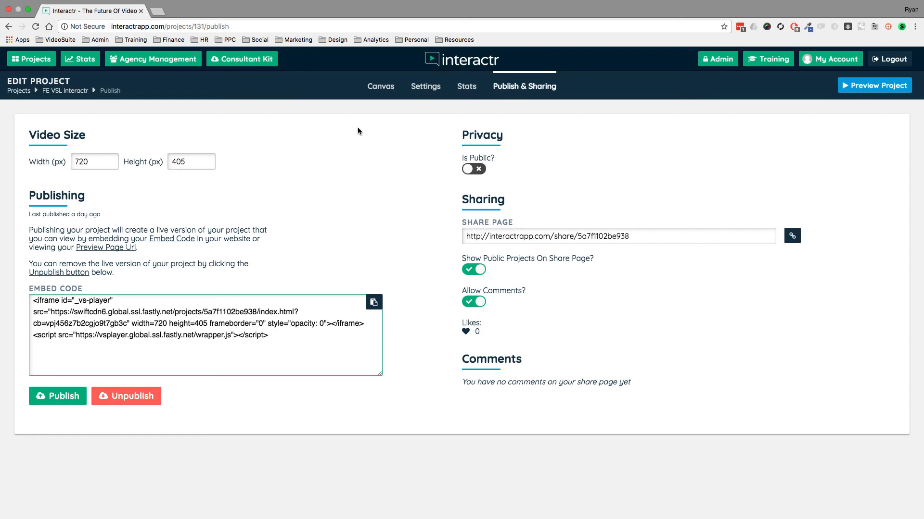
pyautogui.click(384, 89)
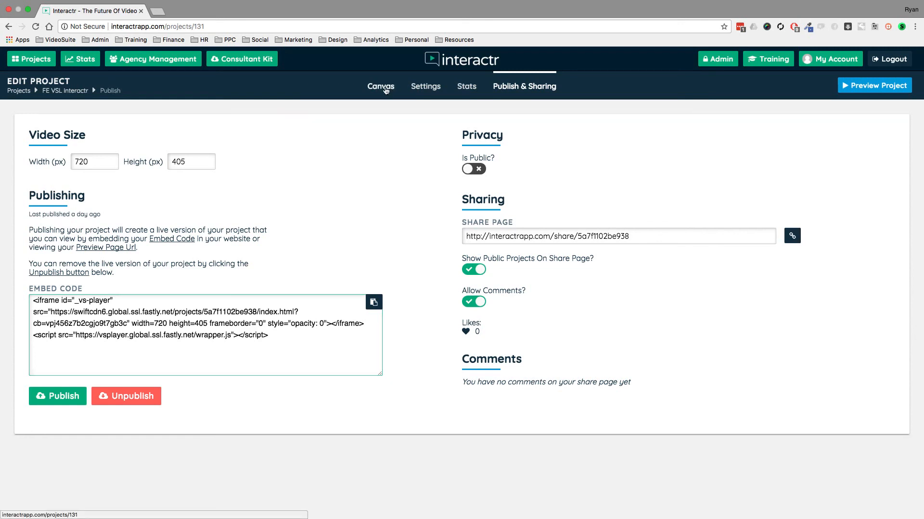